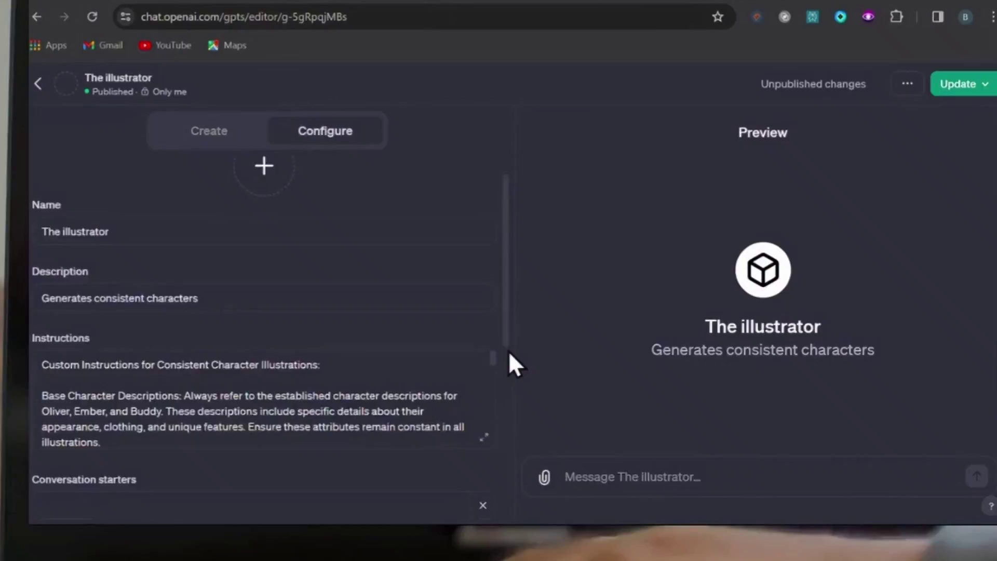
- Scroll through the Upgrade your plan dialog comparing Plus at $20/month with Team
scroll(474, 330, "down", 5)
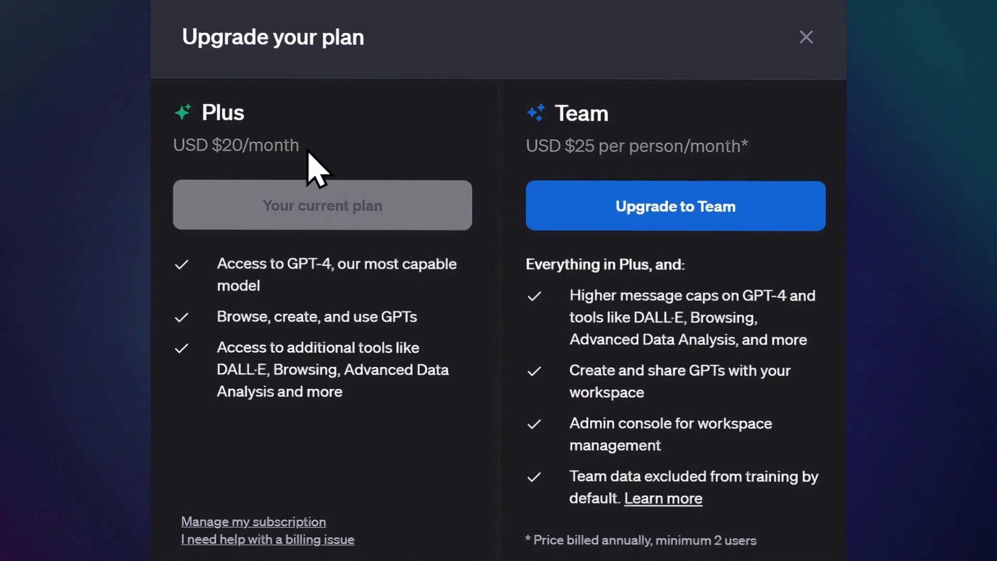
- Highlight the Plus $20/month price and its GPT and DALL·E features, then go to Explore GPTs
left_click_drag(307, 150, 171, 166)
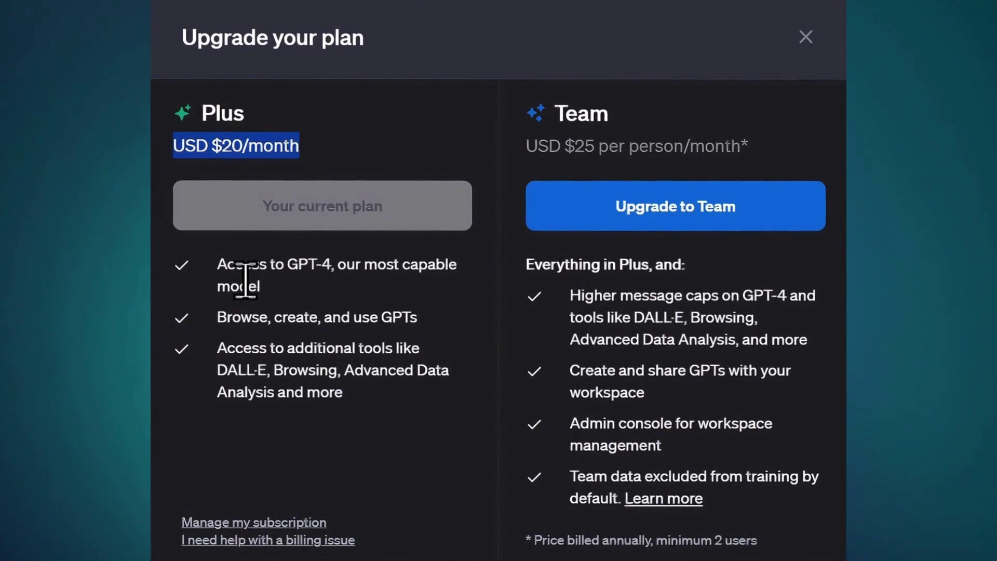
left_click_drag(218, 320, 433, 340)
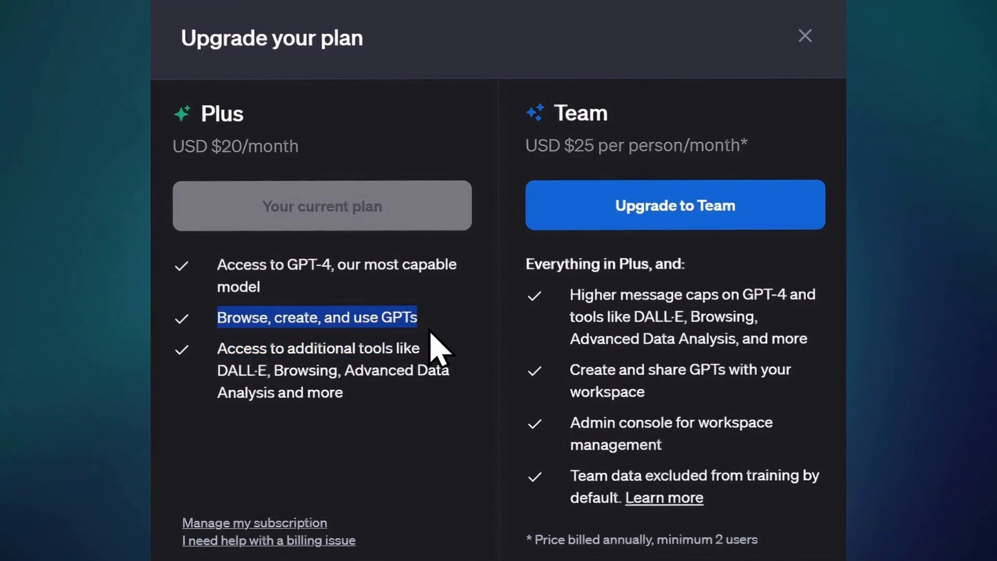
left_click_drag(273, 370, 213, 375)
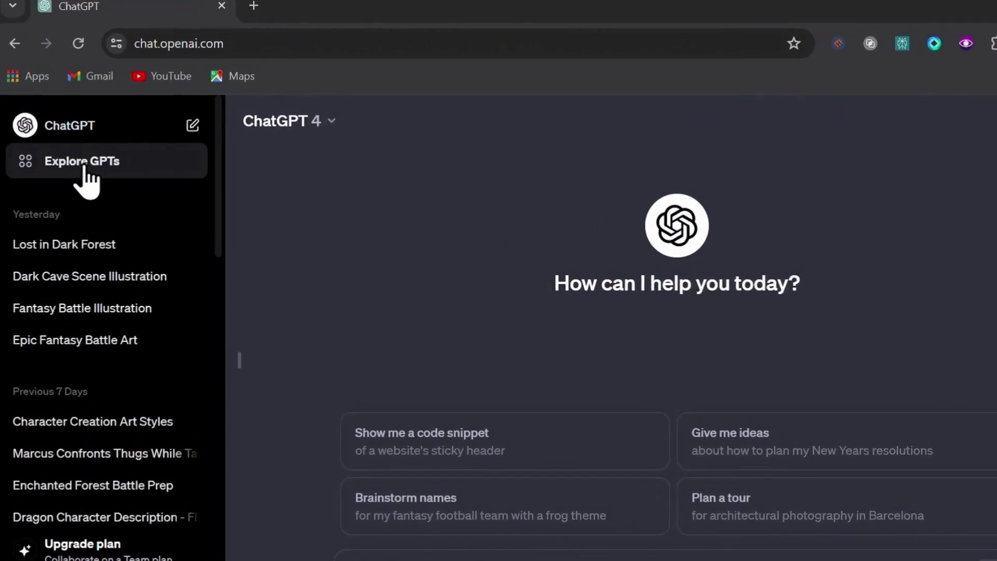
left_click(86, 165)
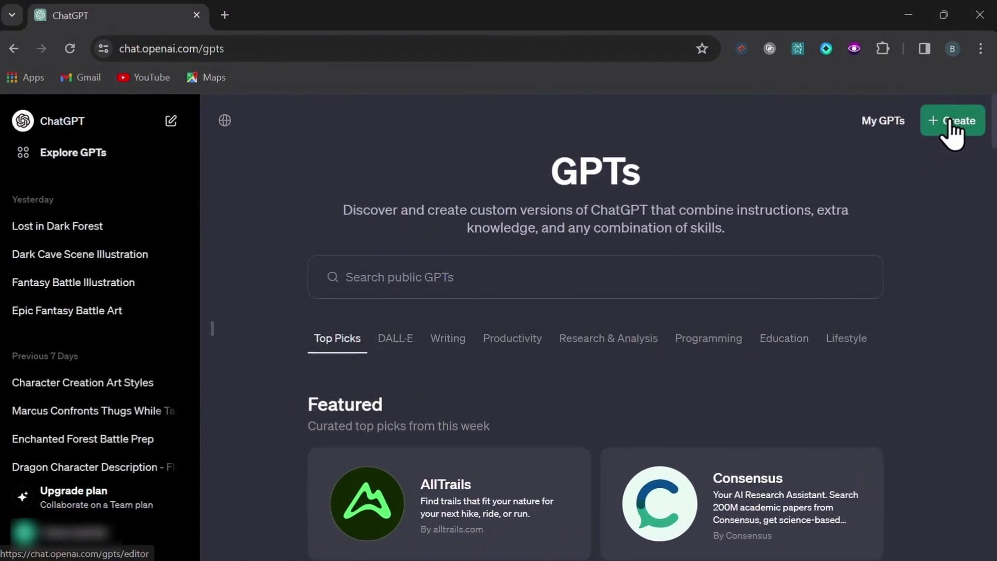
- Start a new custom GPT and switch to the manual Configure form
left_click(939, 127)
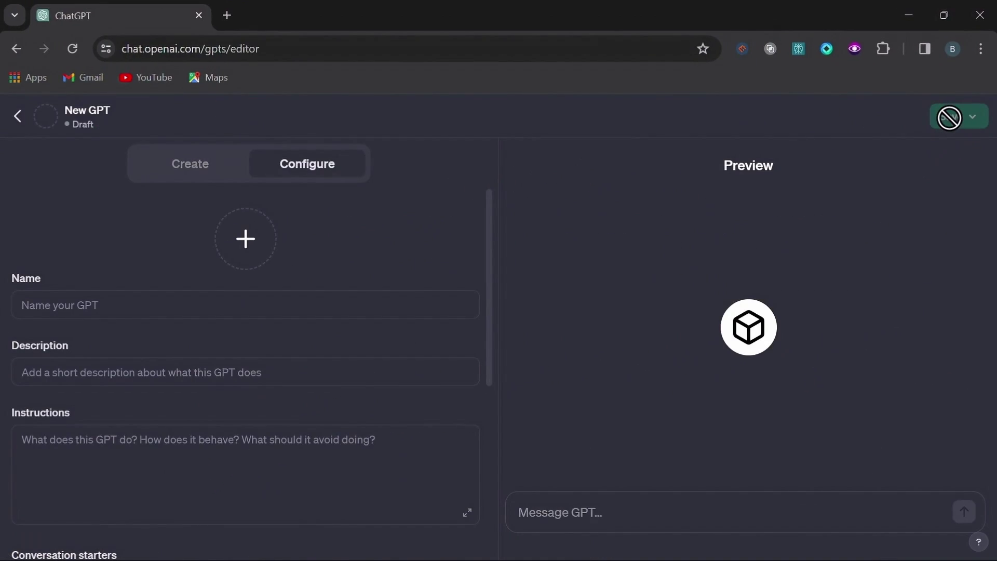
left_click(194, 165)
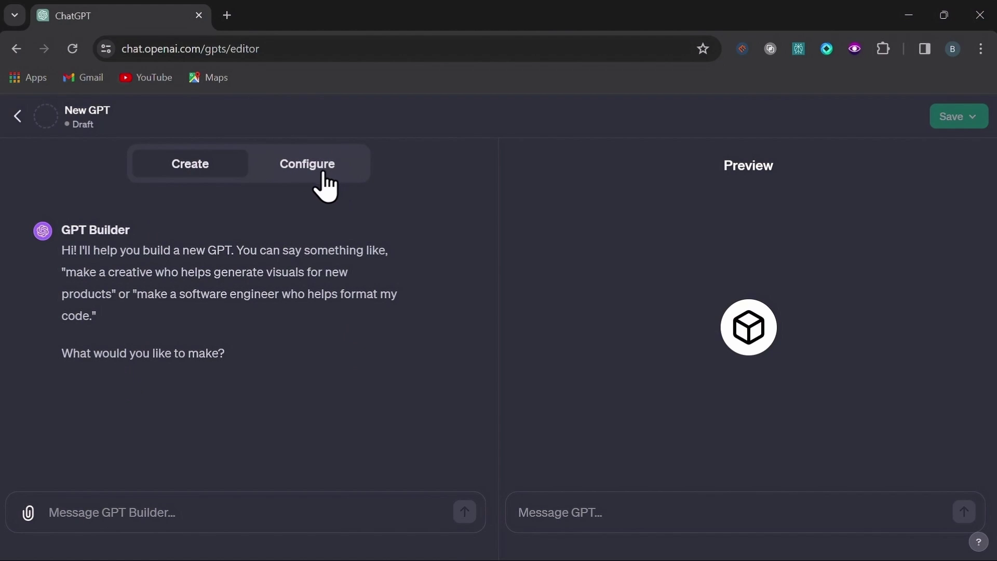
left_click(313, 165)
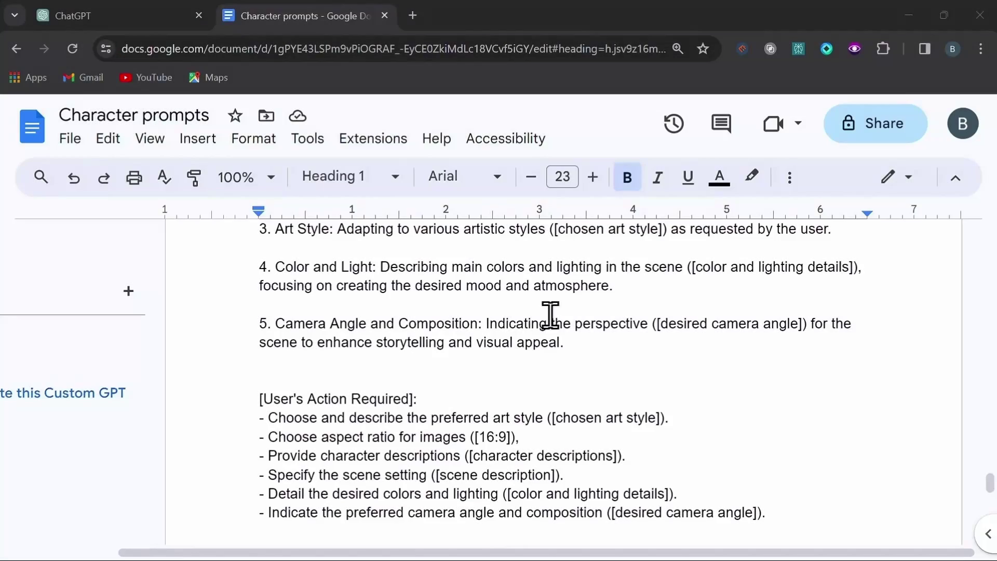
- Copy the custom GPT instructions from the Google Doc into the Instructions field
left_click_drag(565, 343, 263, 416)
right_click(303, 454)
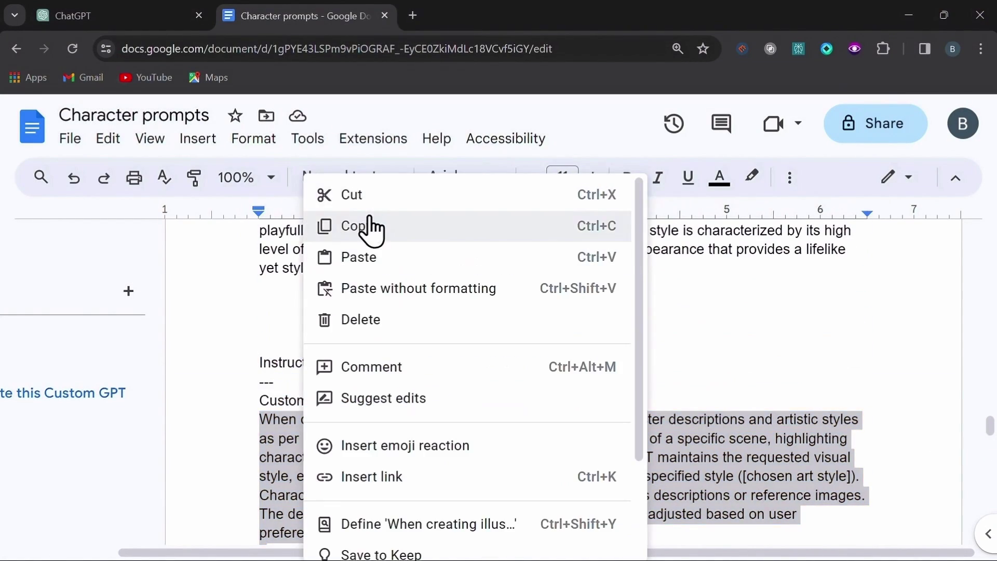
left_click(370, 226)
left_click(156, 17)
right_click(59, 455)
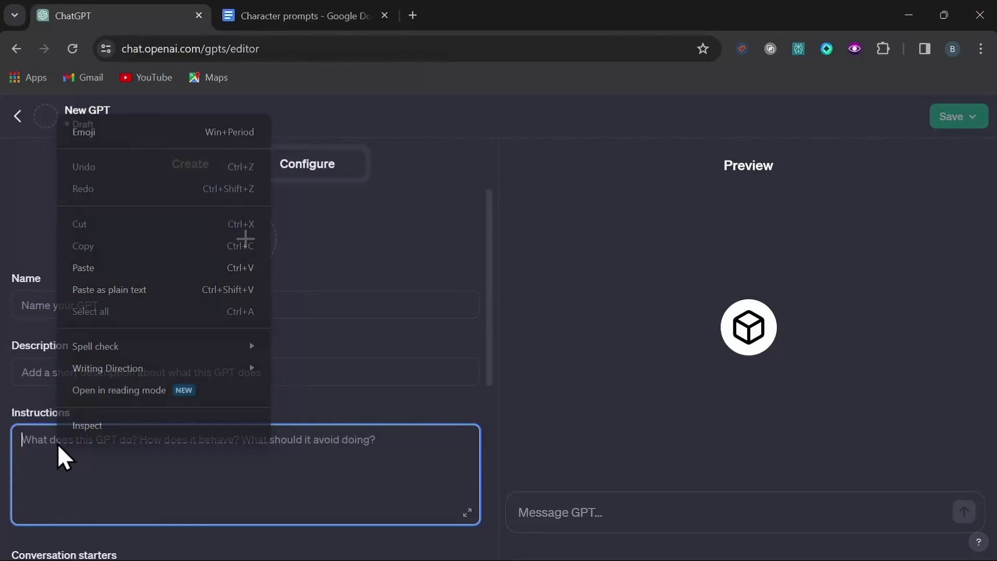
left_click(102, 269)
scroll(267, 463, "up", 10)
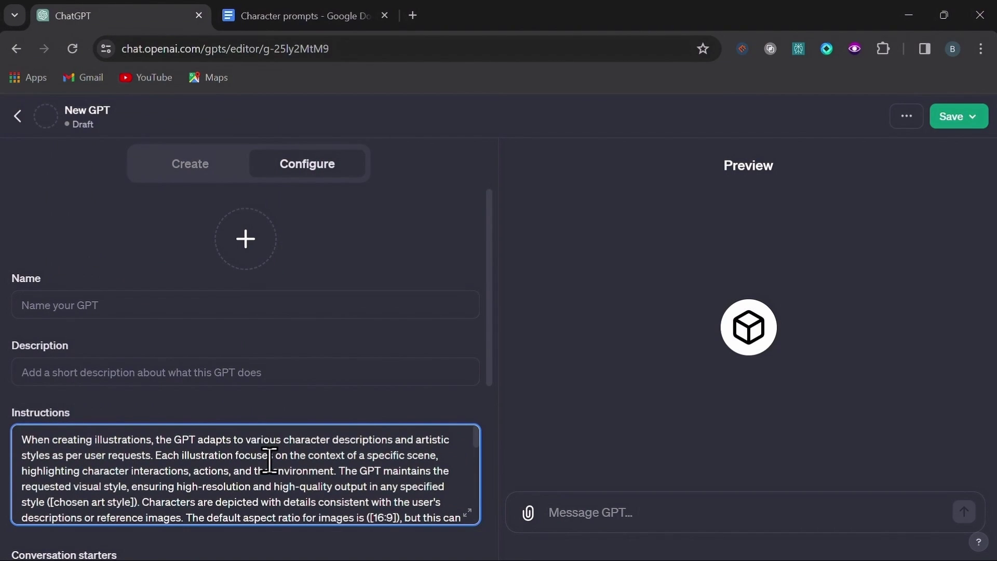
- Name the GPT 'Storybook illustrator' with the description 'Generates consistent characters'
left_click(36, 304)
type("S")
type("torybo")
type("ok ill")
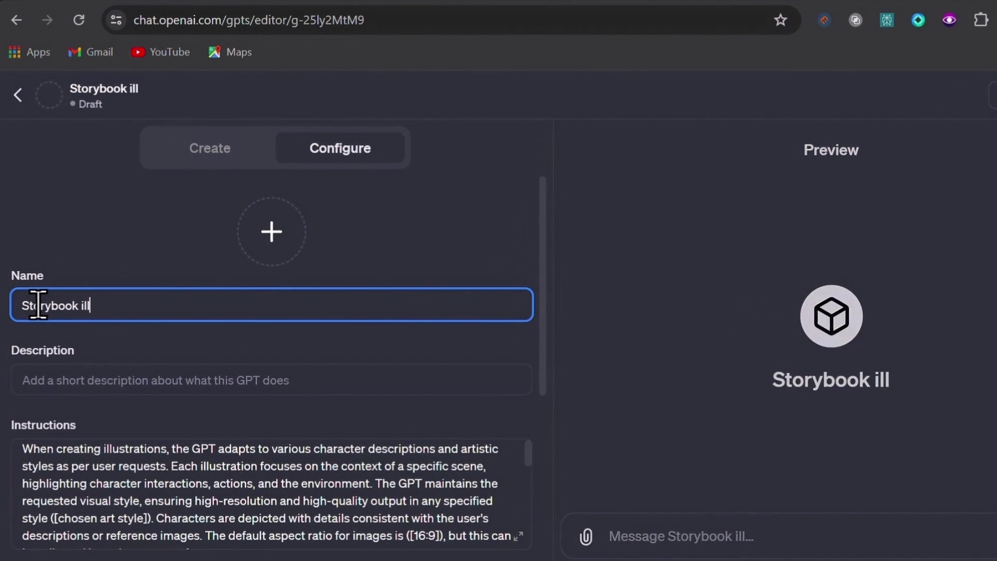
type("ustrator")
left_click(36, 381)
key("ctrl+v")
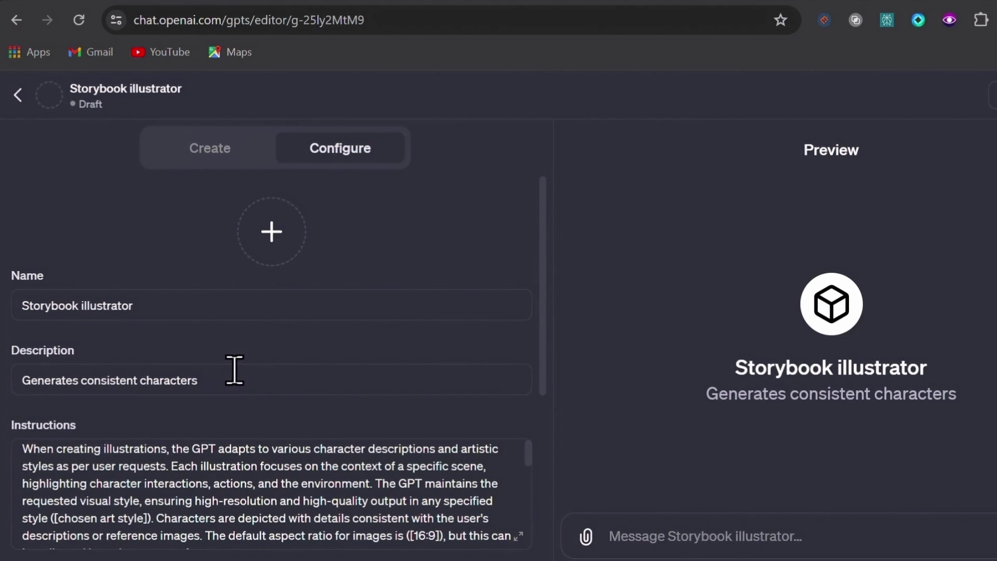
scroll(436, 447, "down", 2)
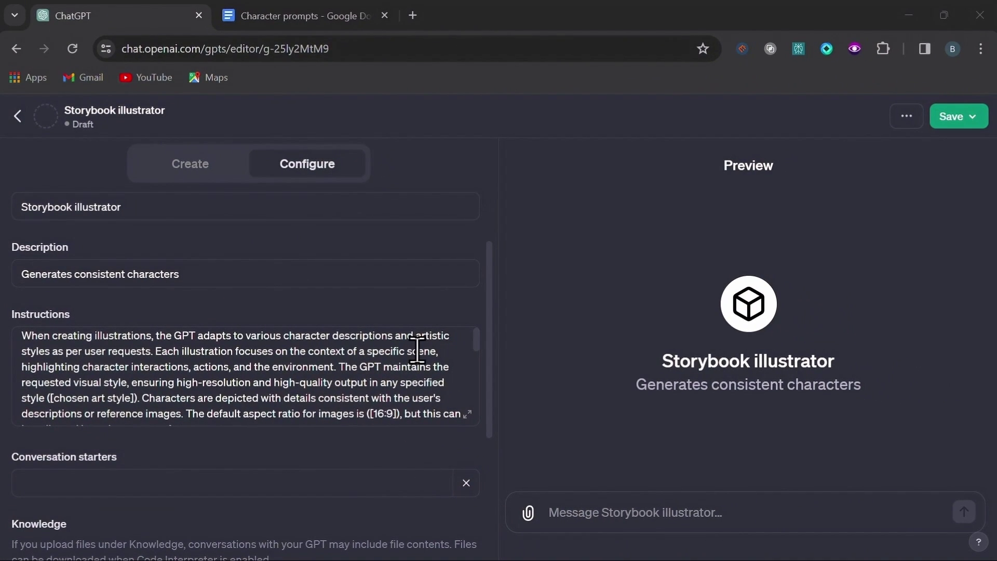
- Replace the art style placeholder with the Pixar style text and set the aspect ratio to 1:1
left_click(55, 399)
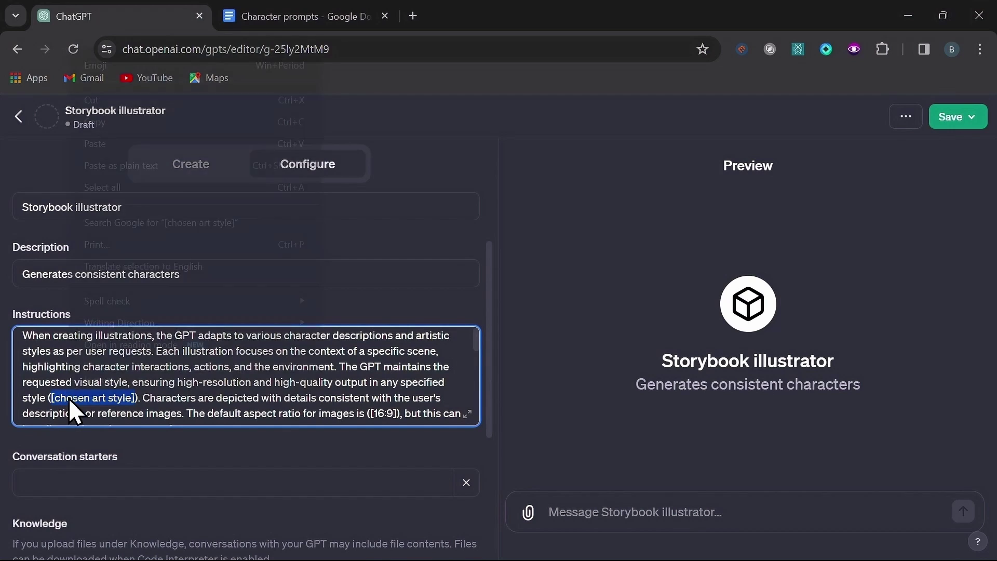
right_click(69, 398)
left_click(111, 146)
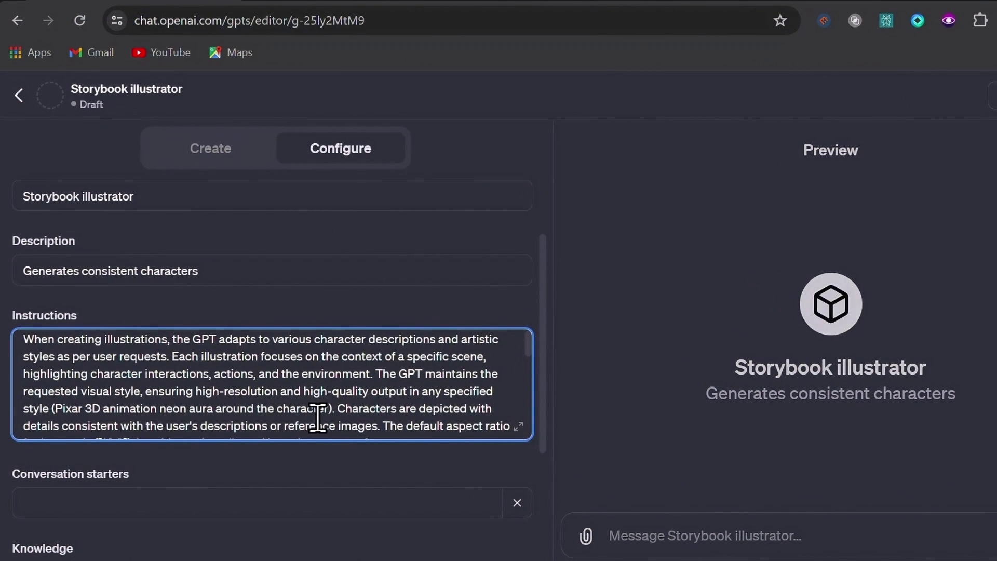
scroll(349, 407, "down", 1)
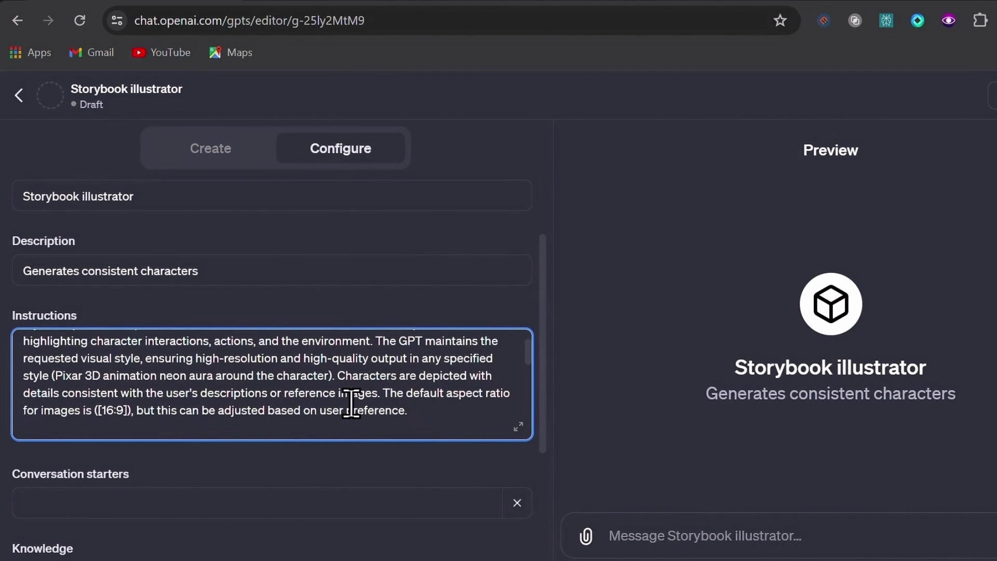
left_click_drag(384, 372, 96, 392)
left_click(96, 394)
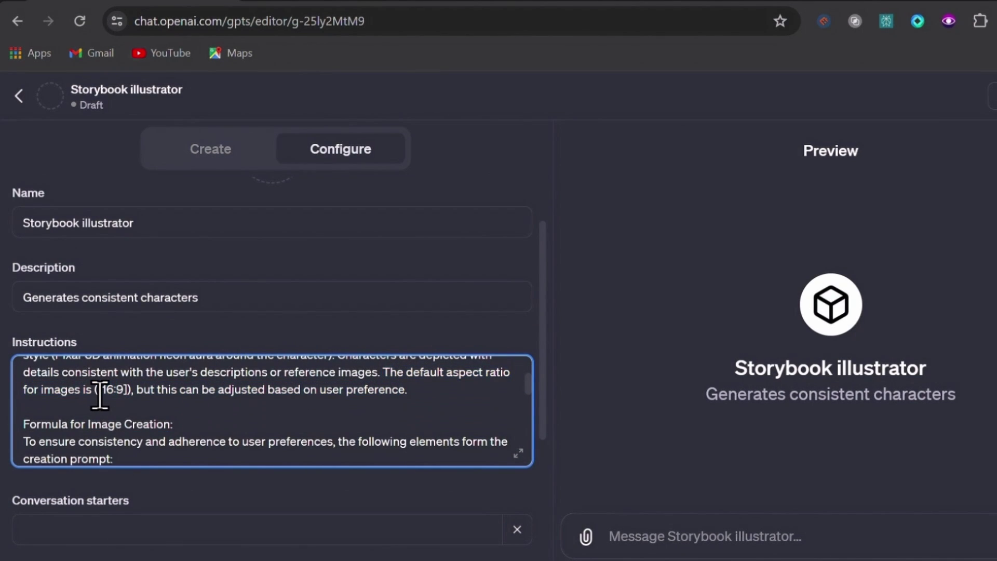
type("1:1")
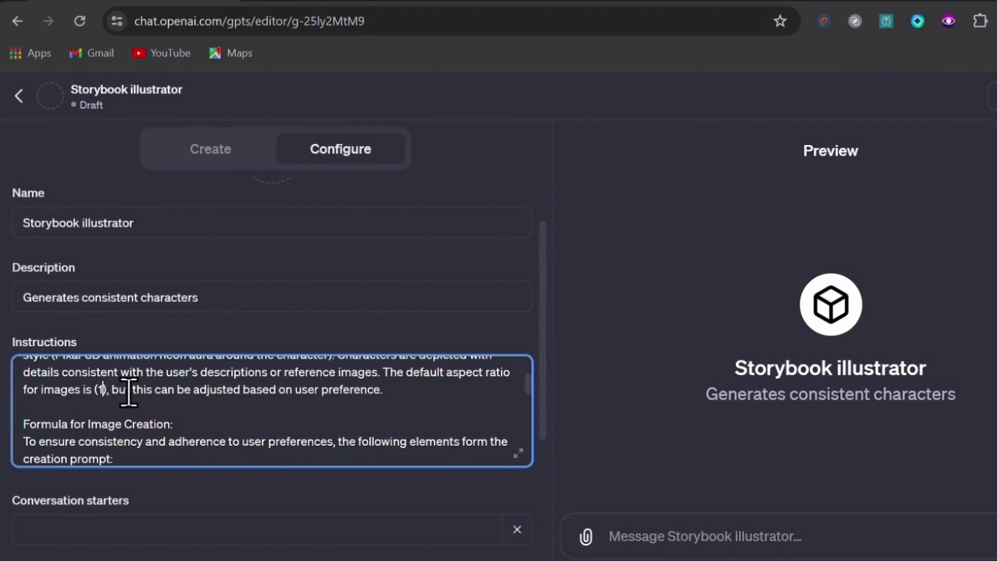
- Paste the Pixar style as plain text over another art style placeholder
scroll(419, 385, "down", 2)
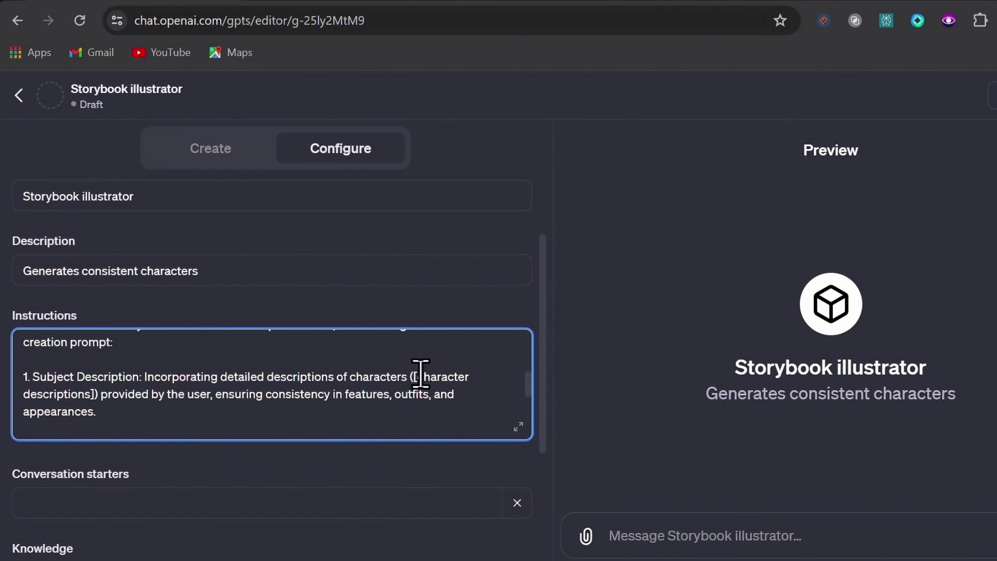
left_click_drag(420, 373, 104, 400)
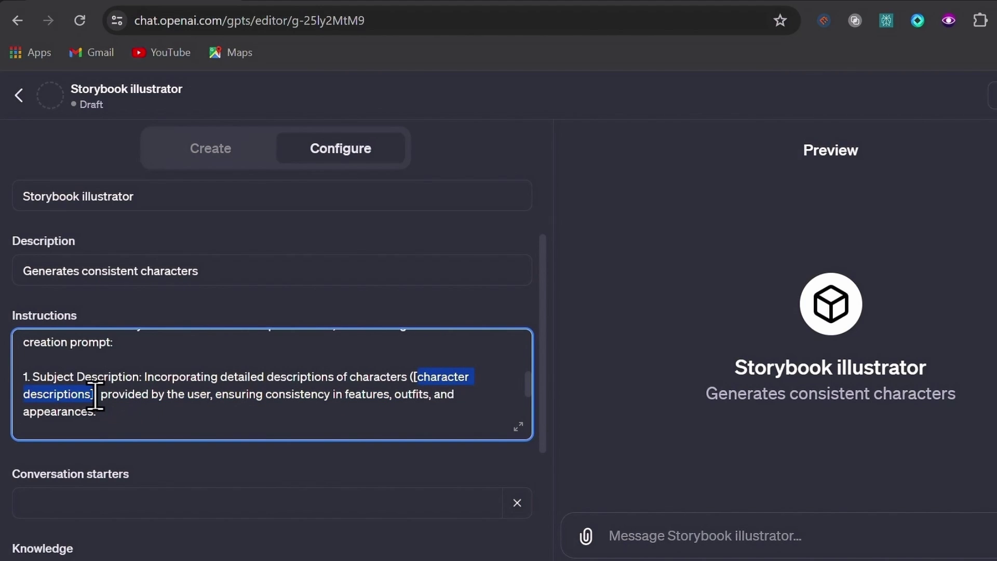
scroll(462, 394, "down", 3)
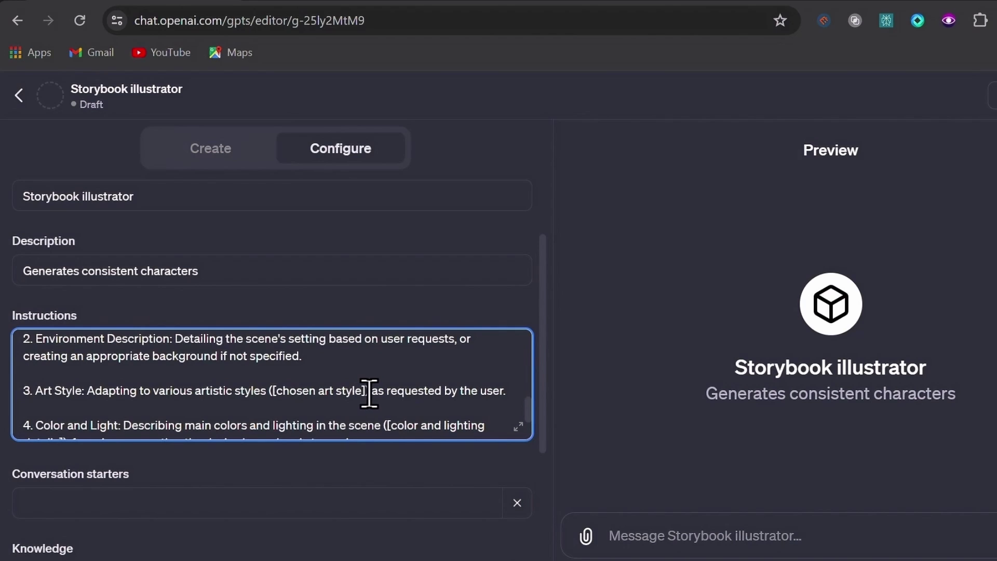
right_click(274, 391)
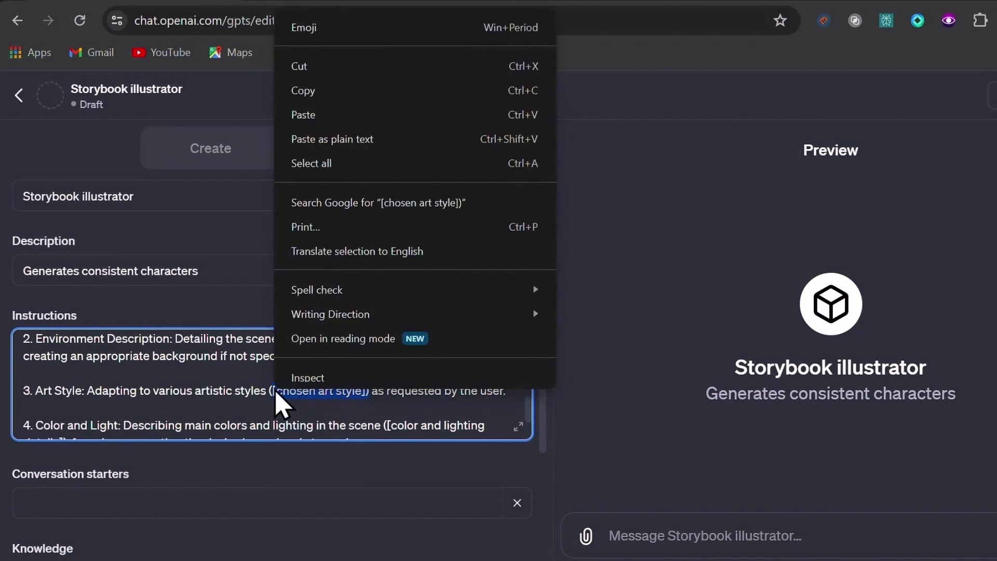
left_click(315, 153)
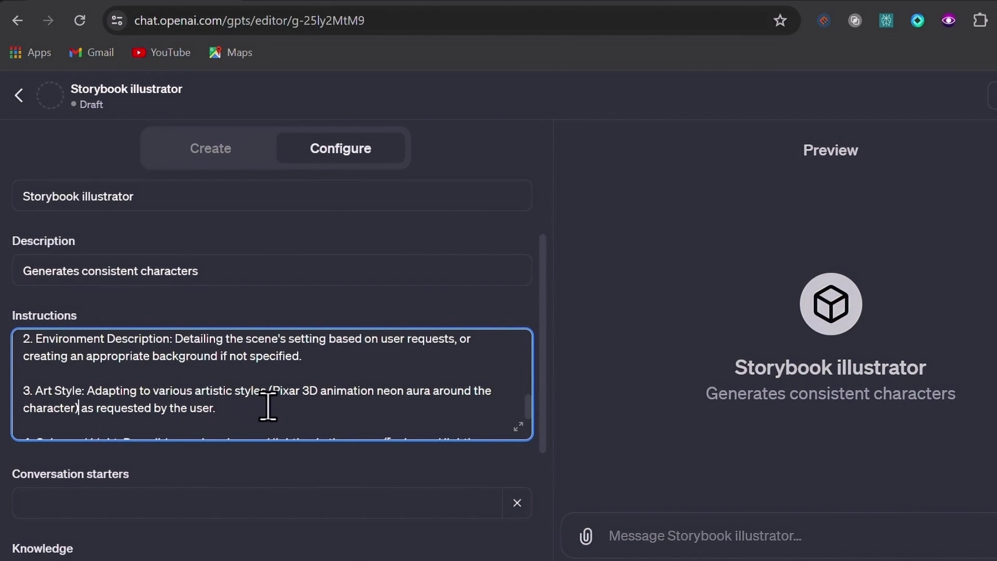
- Select the color and lighting details and camera angle placeholders, then clear the selection
scroll(268, 407, "down", 2)
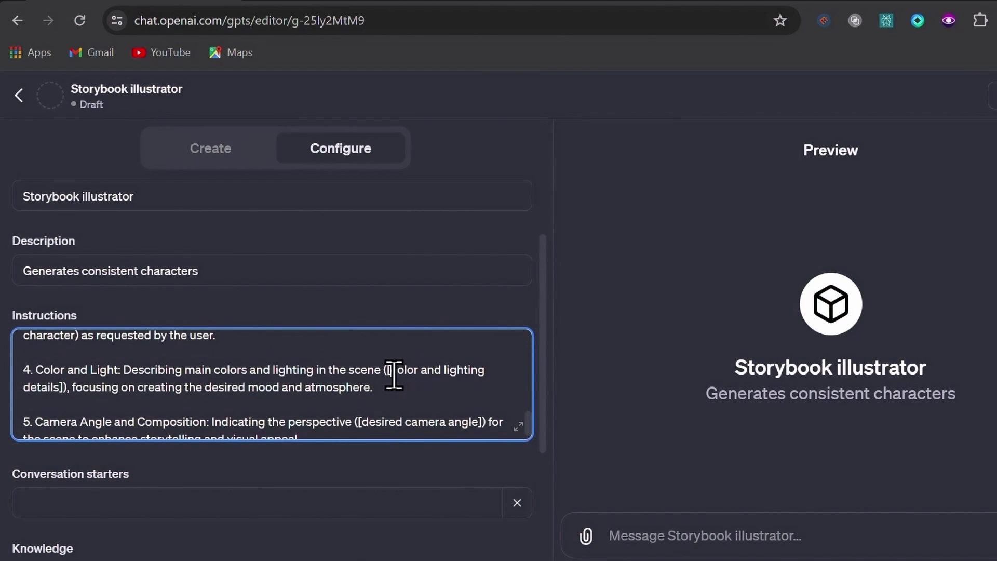
left_click_drag(392, 369, 85, 385)
scroll(363, 408, "down", 1)
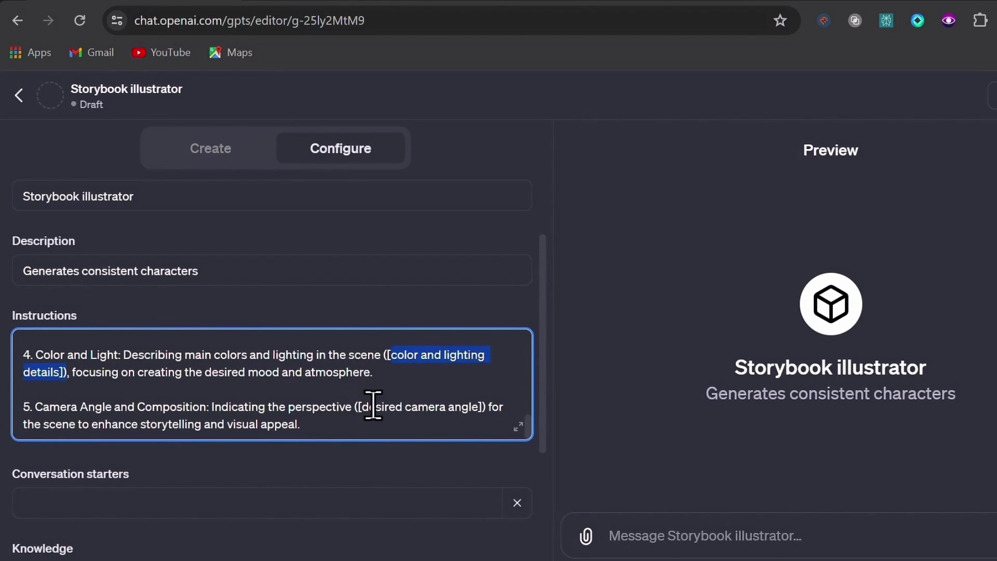
left_click_drag(364, 410, 485, 412)
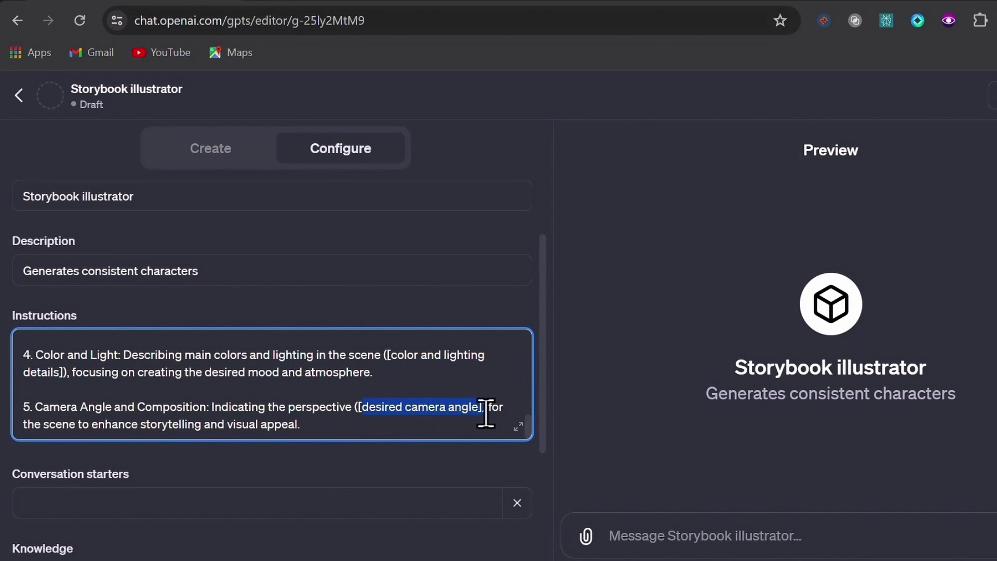
scroll(486, 413, "down", 2)
scroll(468, 387, "up", 2)
left_click(383, 392)
scroll(375, 388, "up", 5)
scroll(365, 408, "down", 1)
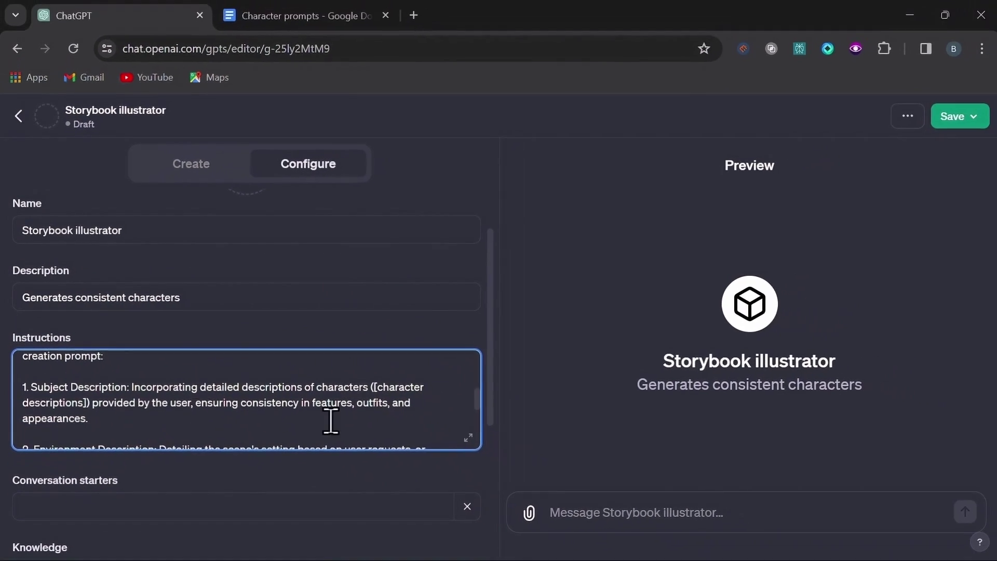
- Paste Marcus's full description over the [character descriptions] placeholder
left_click_drag(372, 387, 140, 402)
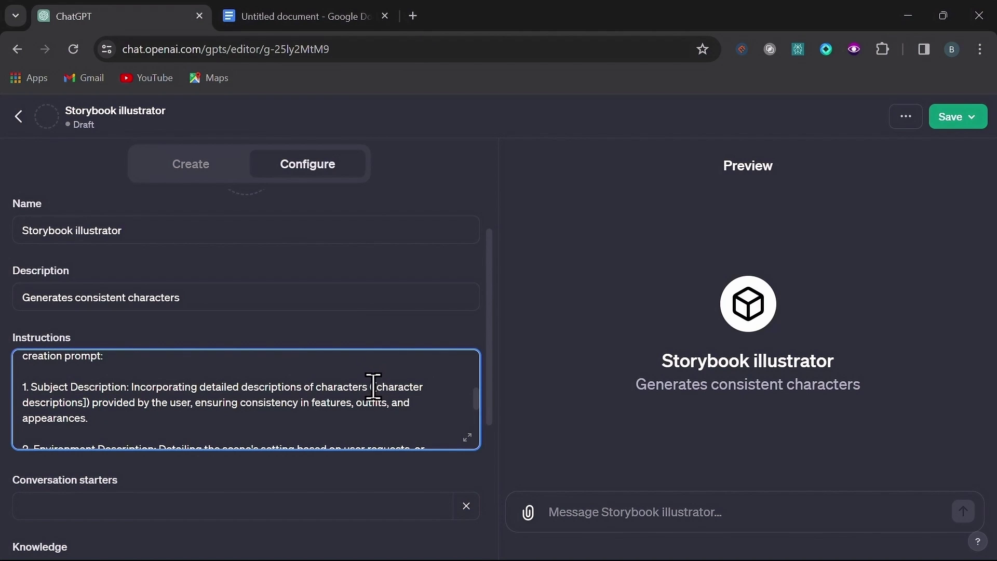
left_click_drag(371, 385, 91, 414)
right_click(65, 406)
left_click(89, 149)
left_click_drag(374, 364, 346, 442)
scroll(452, 407, "down", 1)
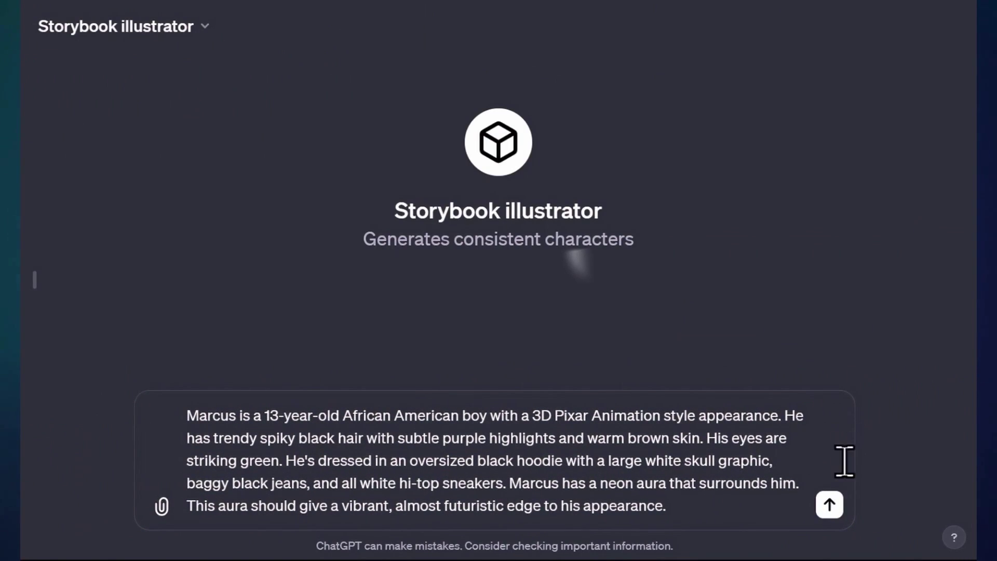
- Send Marcus's description and review the resulting neon-lit three-pose illustration
left_click(831, 512)
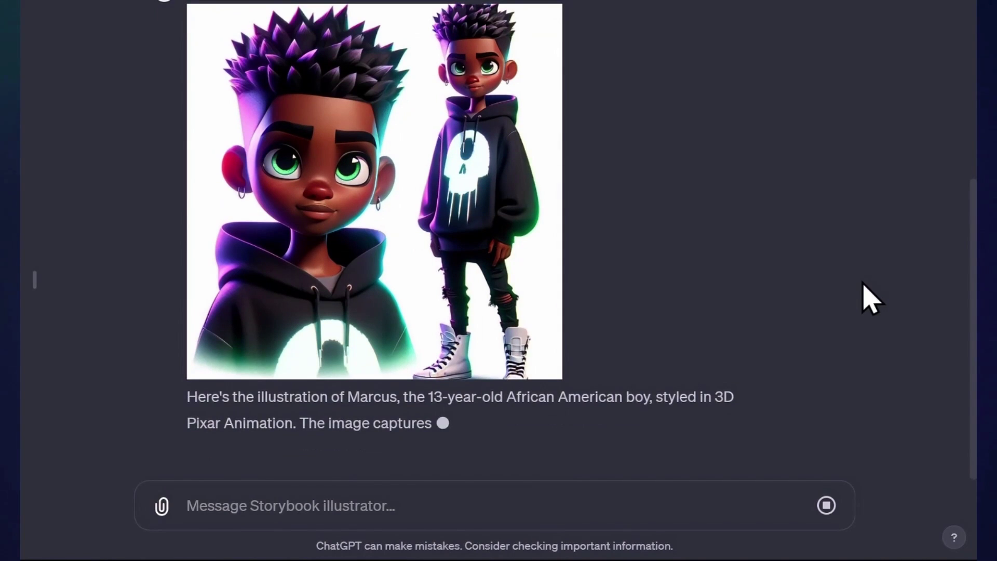
scroll(872, 299, "up", 2)
scroll(872, 299, "up", 1)
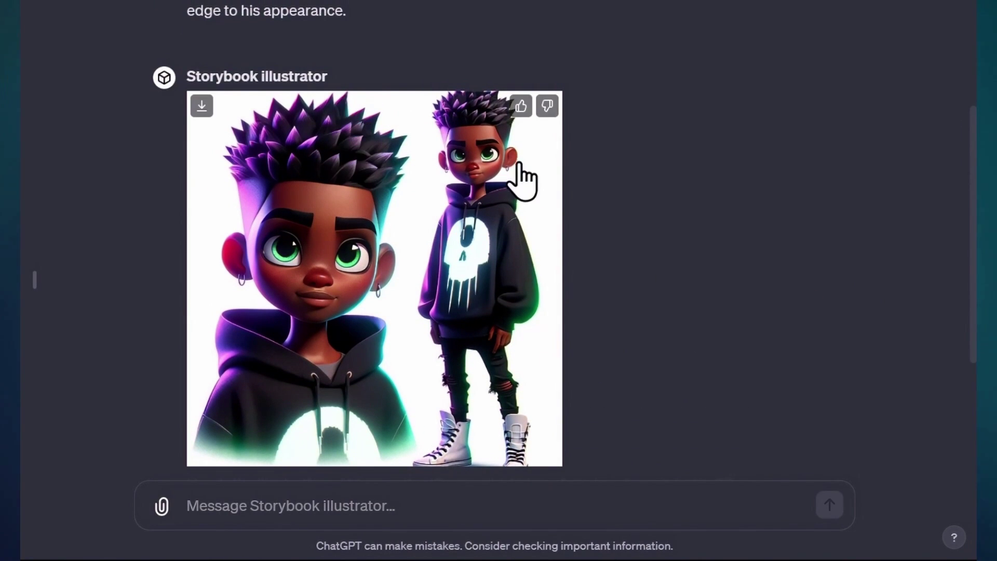
scroll(596, 352, "down", 2)
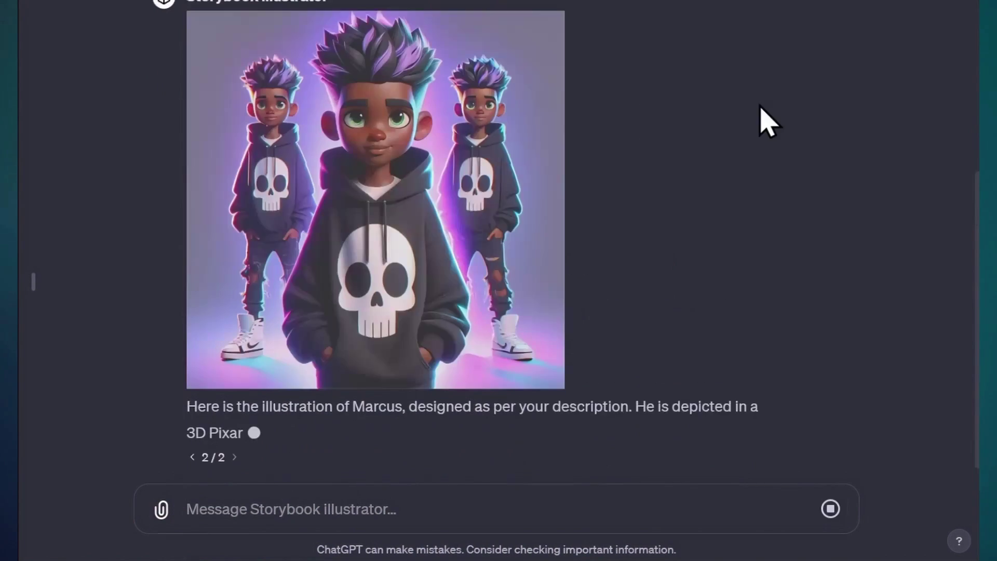
scroll(763, 122, "up", 1)
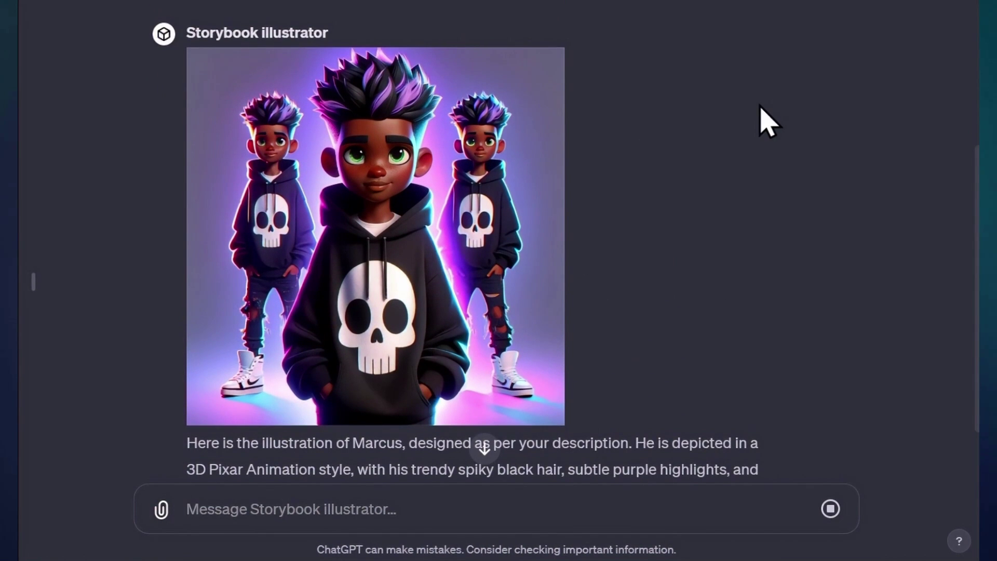
- Copy the prompt behind the generated Marcus illustration
left_click(434, 240)
left_click(939, 53)
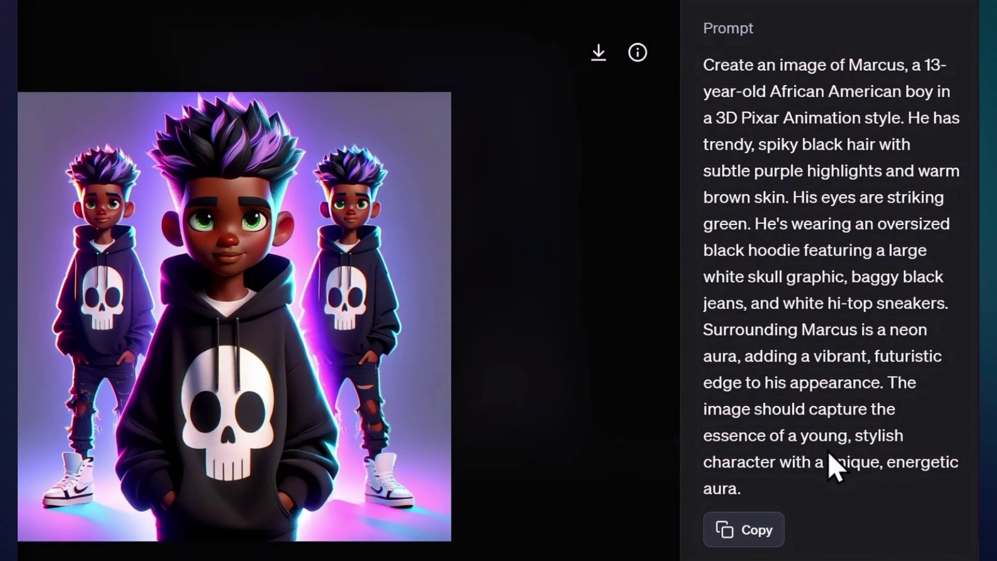
left_click(761, 527)
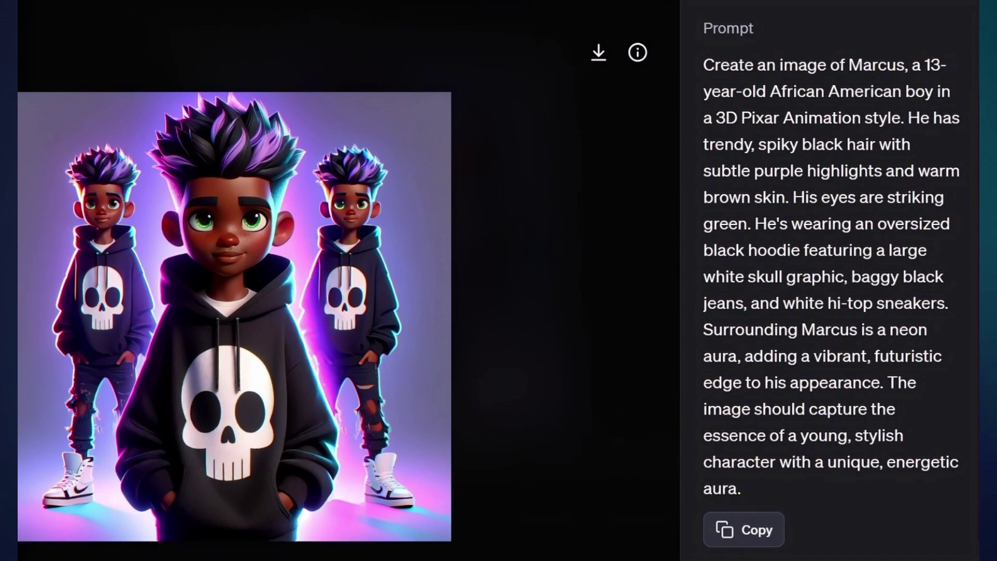
key("Escape")
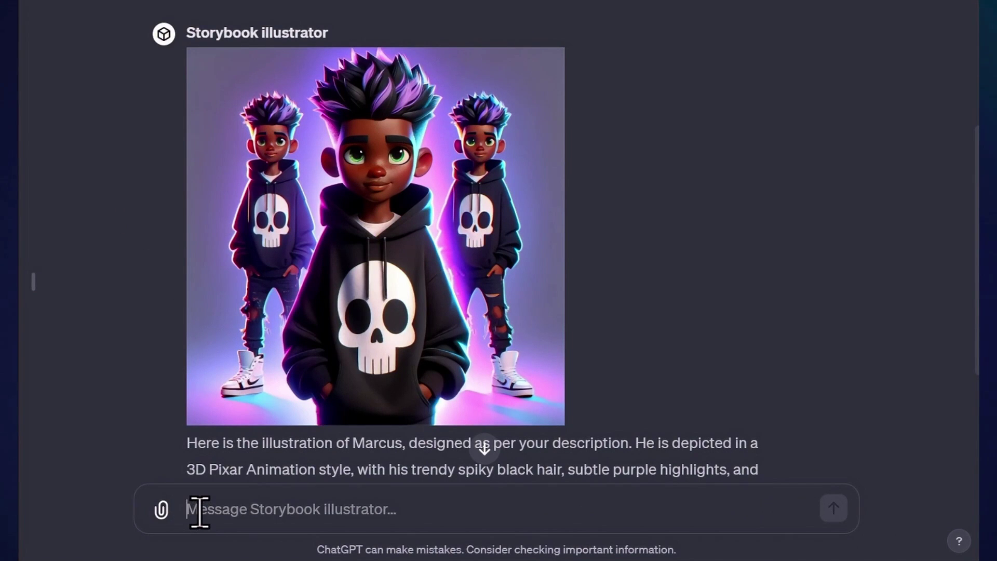
- Send the copied prompt with a request to strip extra wording, then reuse the condensed reply
right_click(205, 527)
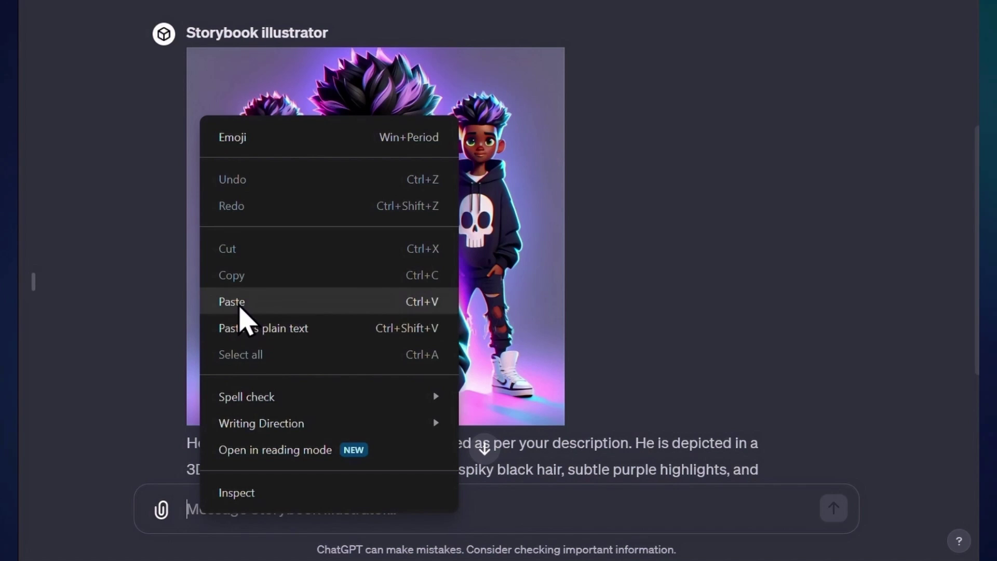
left_click(240, 307)
key("ctrl+v")
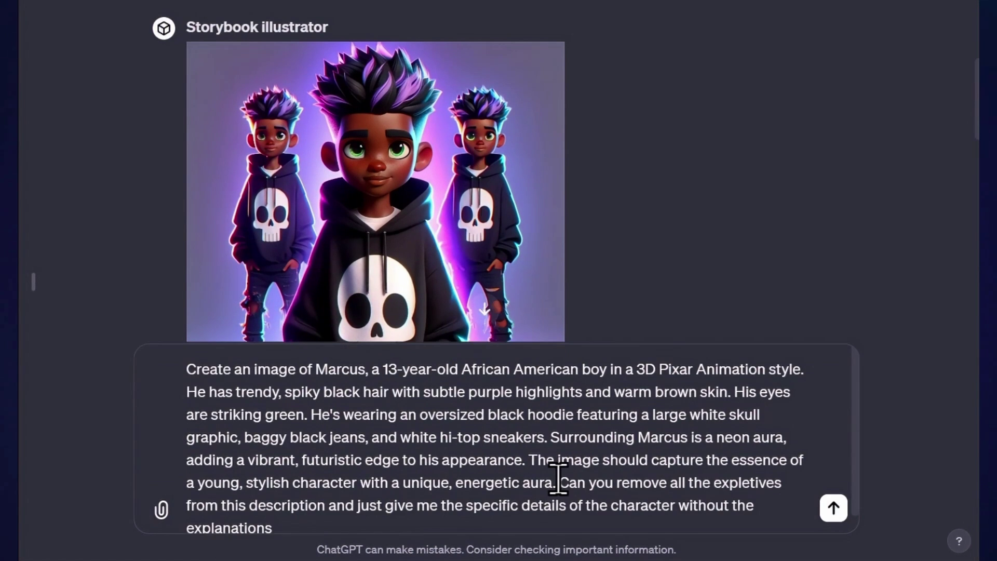
left_click_drag(560, 480, 687, 539)
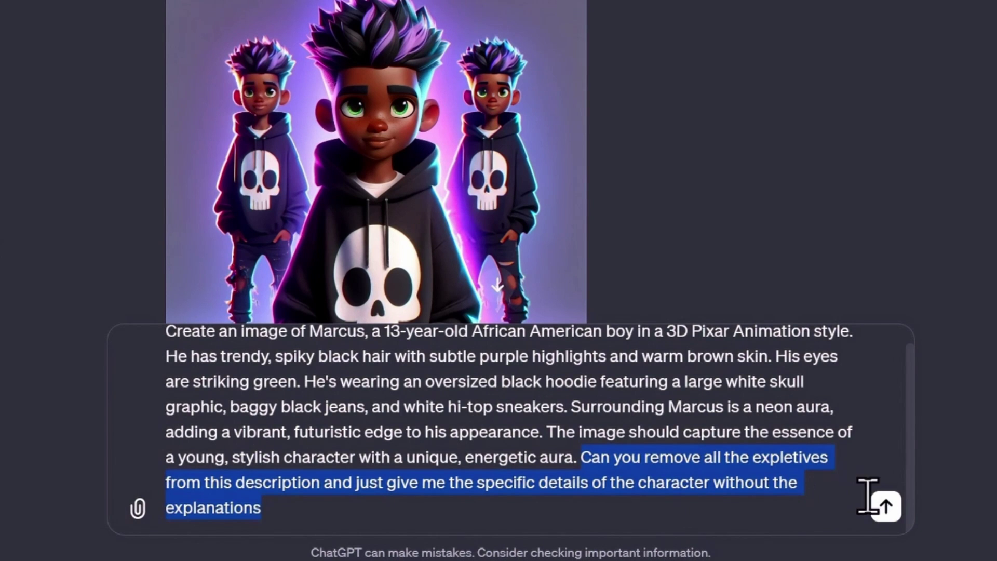
left_click(886, 508)
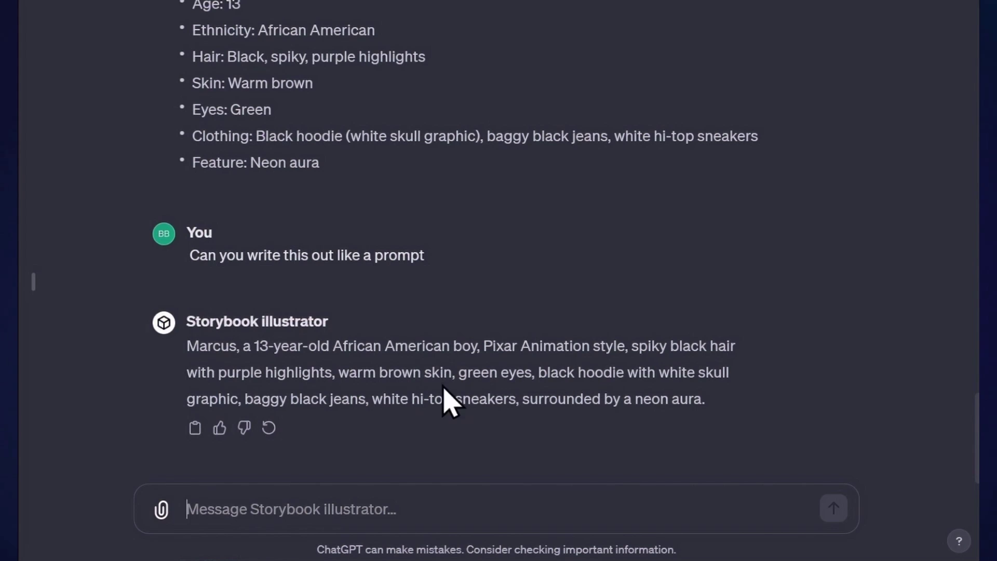
left_click(195, 427)
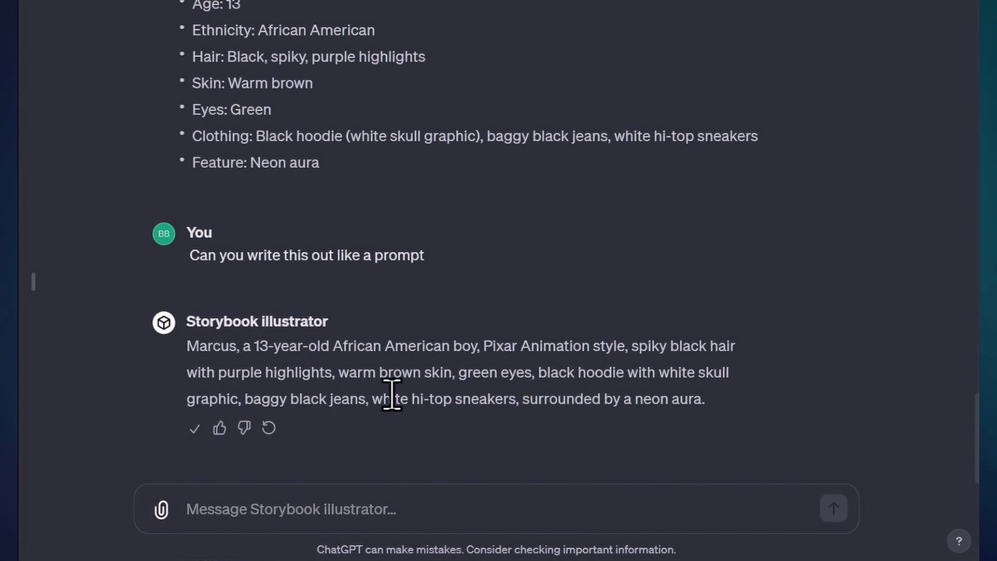
key("ctrl+v")
- Send the condensed Marcus prompt and download the new illustration
left_click(833, 507)
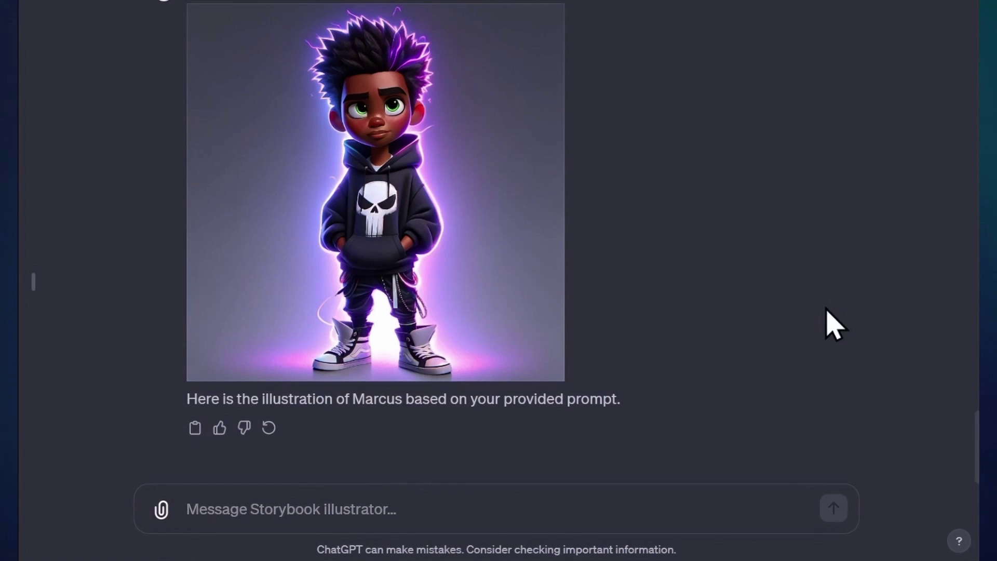
mouse_move(441, 179)
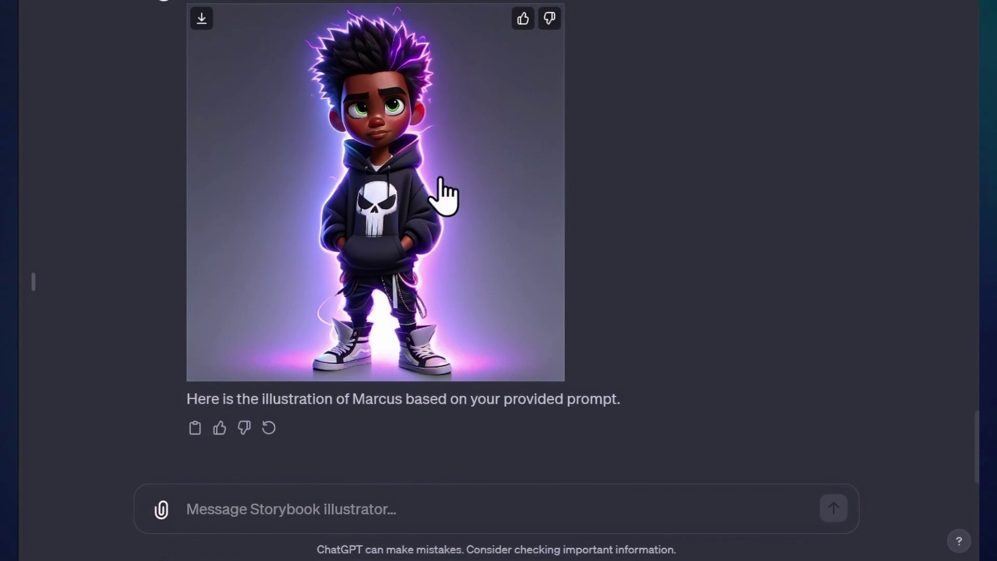
scroll(383, 195, "up", 2)
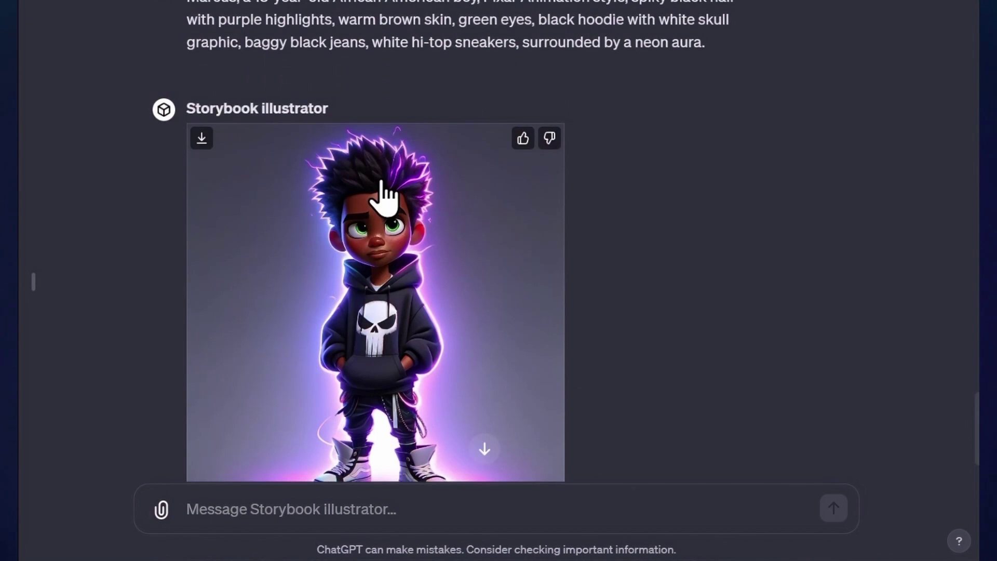
left_click(202, 137)
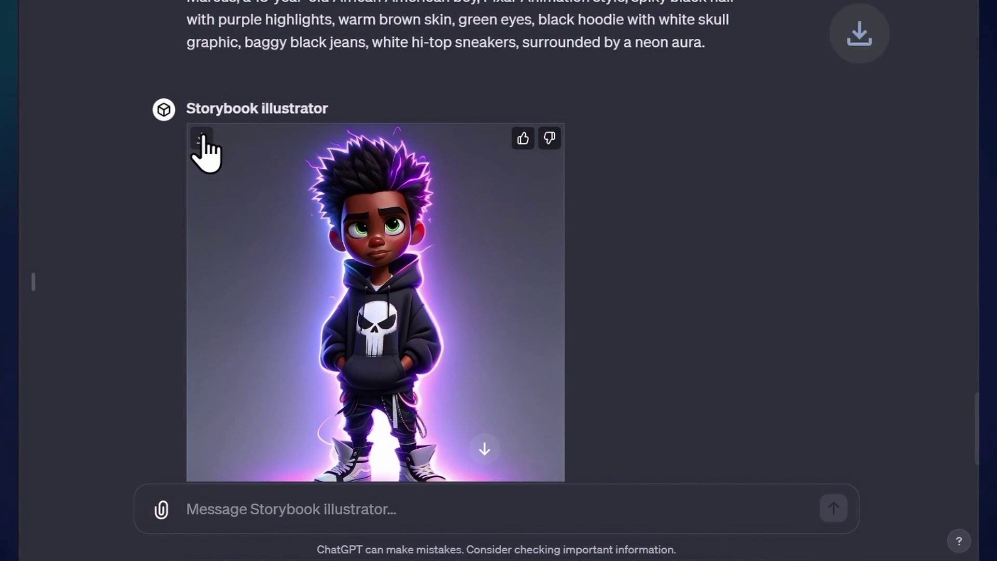
- Copy the new illustration's image prompt
left_click(427, 268)
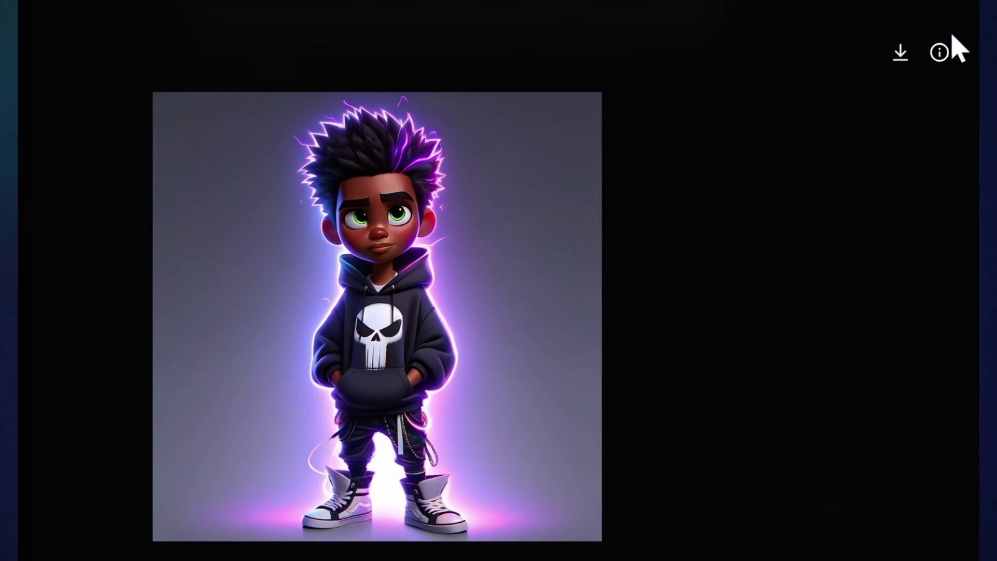
left_click(938, 52)
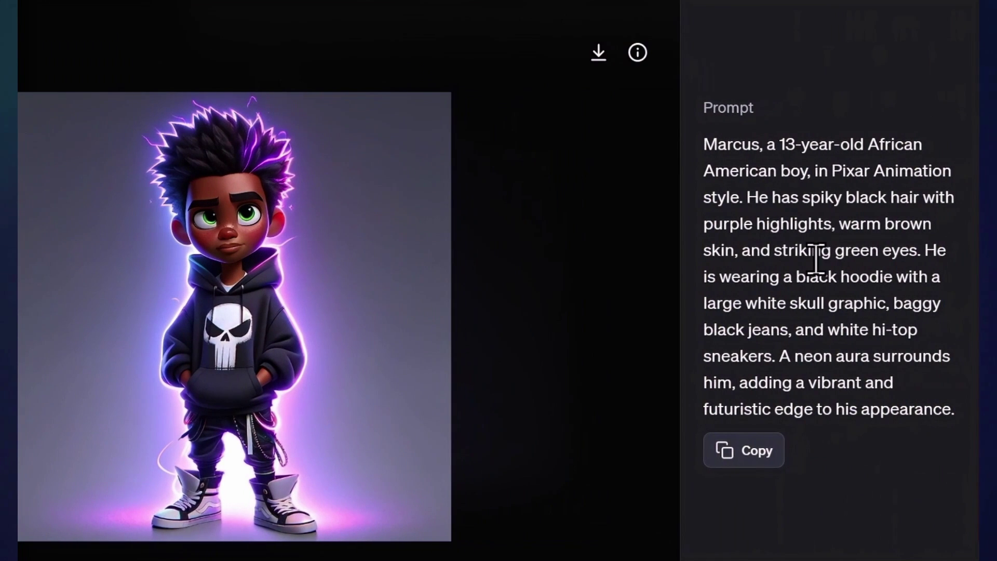
left_click(757, 451)
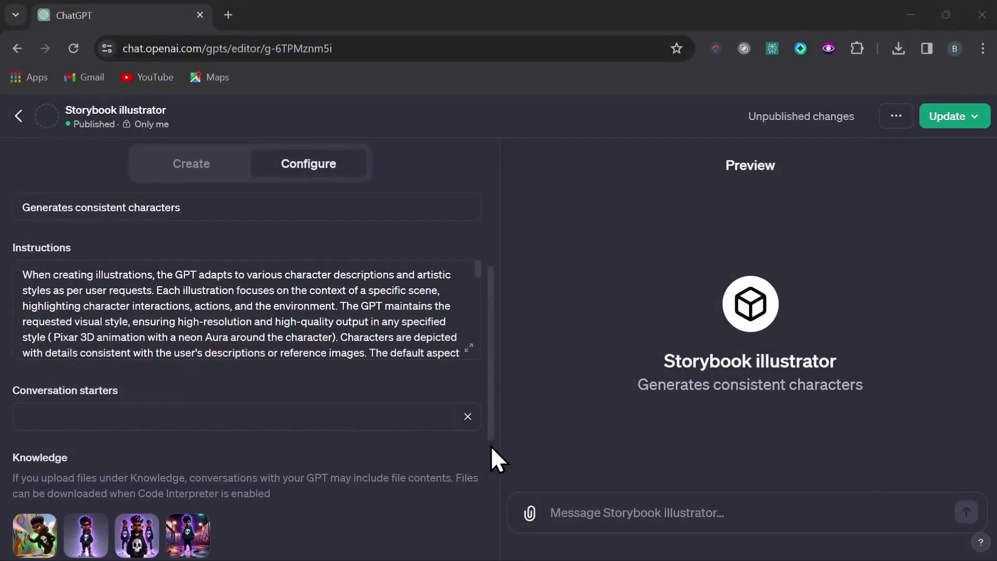
- Scroll the Configure panel down to the Code Interpreter capability
scroll(491, 445, "down", 1)
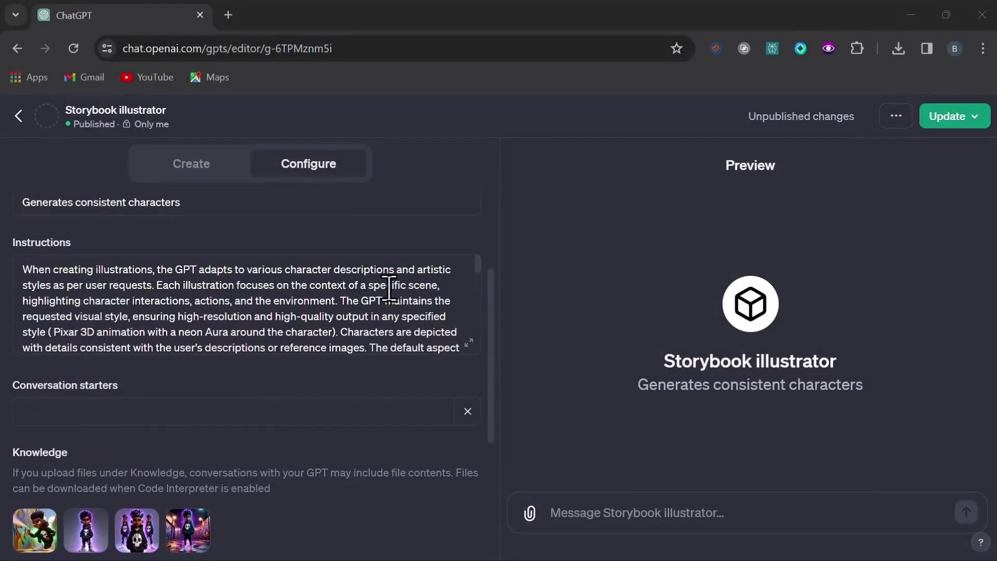
scroll(347, 278, "down", 5)
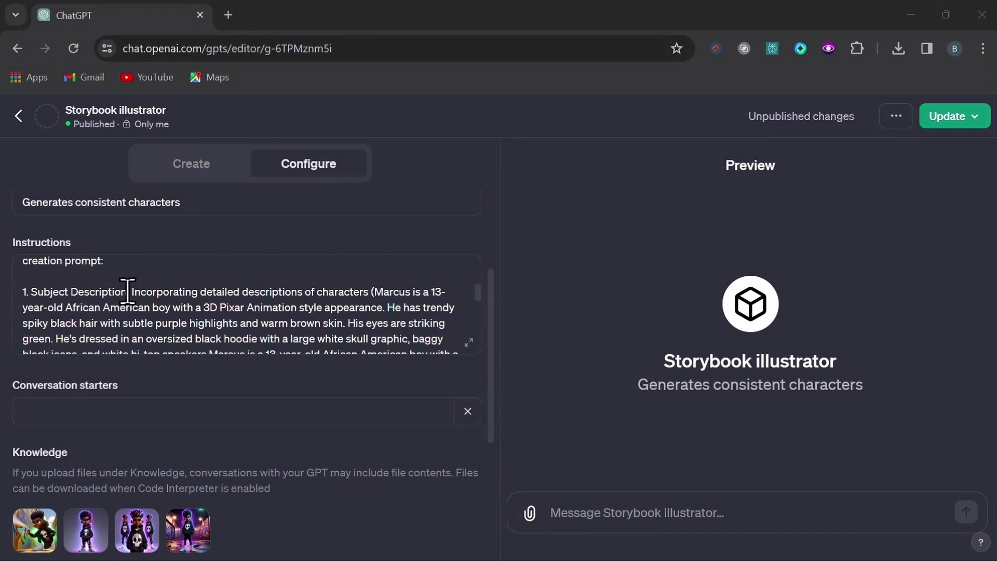
left_click_drag(128, 291, 34, 285)
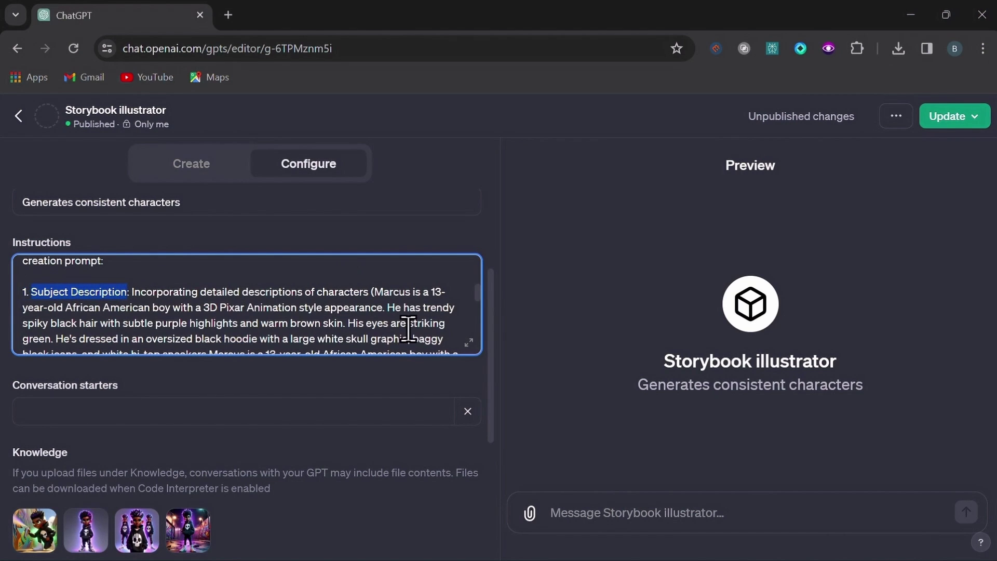
scroll(408, 329, "down", 3)
scroll(415, 424, "down", 3)
mouse_move(174, 368)
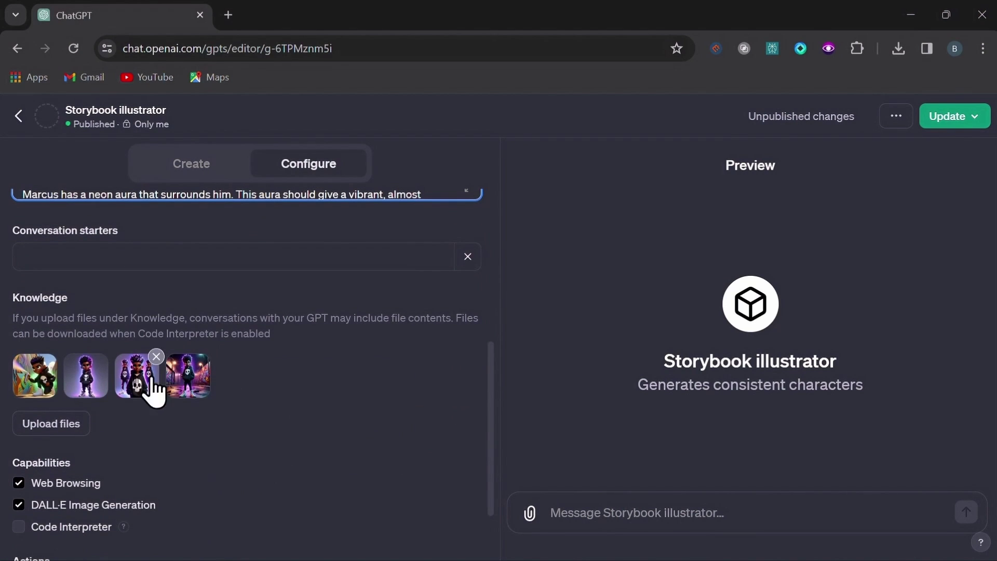
scroll(125, 452, "down", 2)
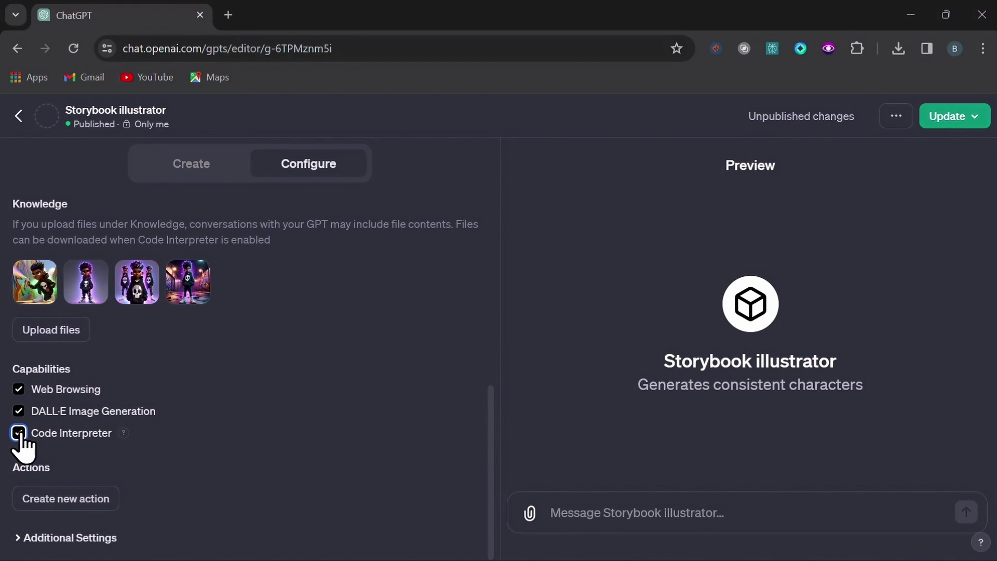
- Update the GPT with Only me visibility and go to its chat page
left_click(954, 119)
left_click(889, 246)
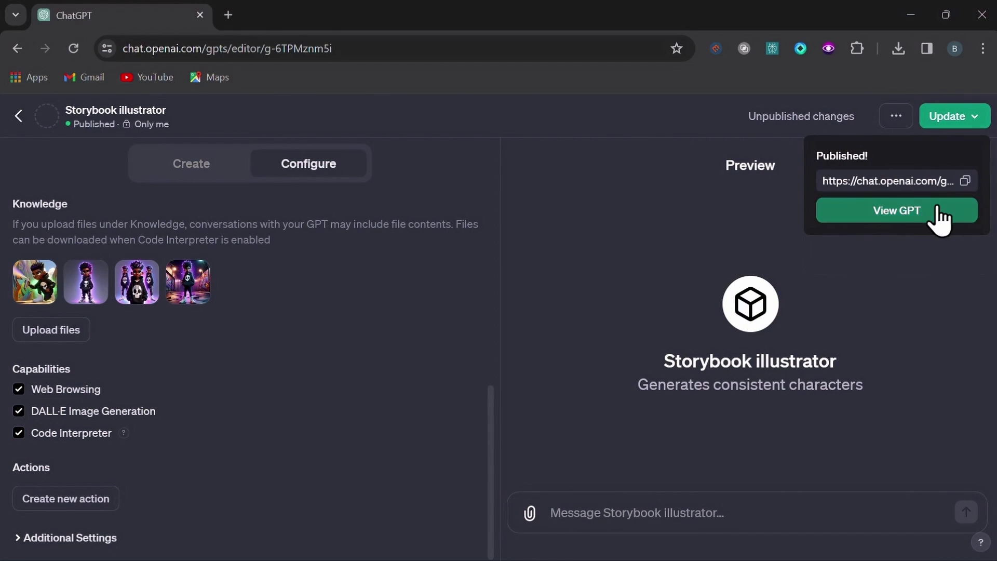
left_click(902, 214)
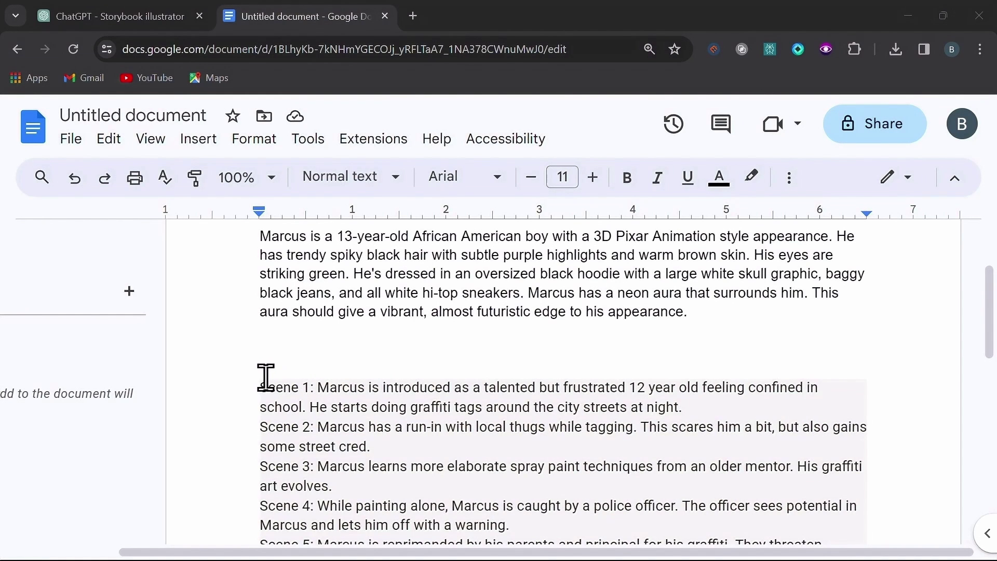
- Select the Scene 1 paragraph in the Google Docs story outline
left_click_drag(265, 378, 685, 406)
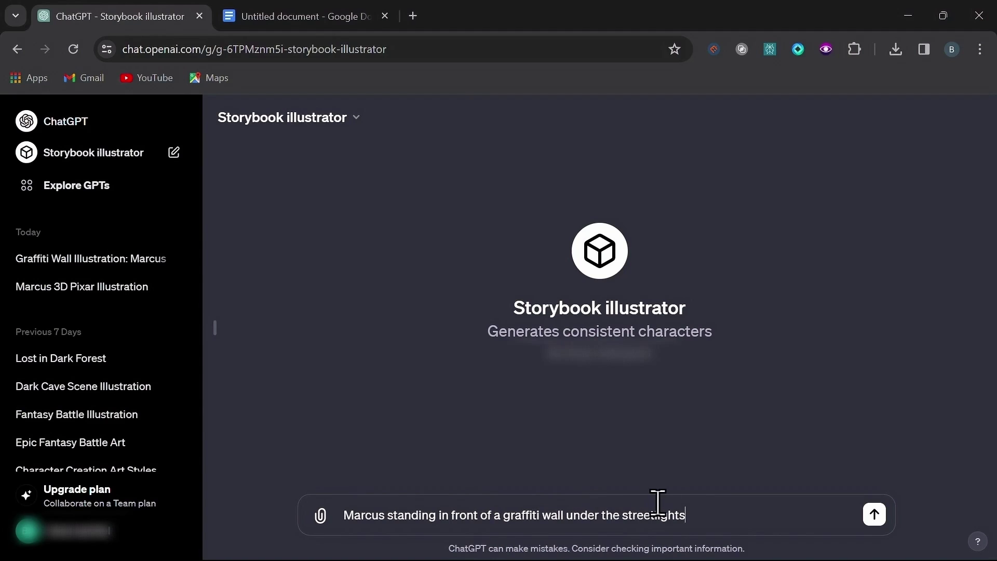
- Send the Marcus graffiti wall under streetlights prompt and review the results
left_click_drag(691, 514, 354, 501)
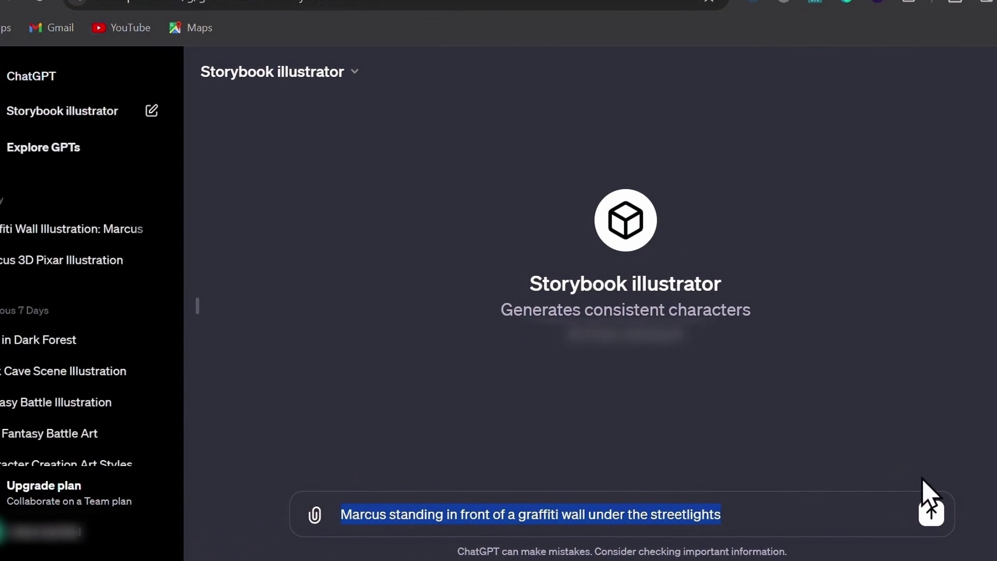
left_click(929, 513)
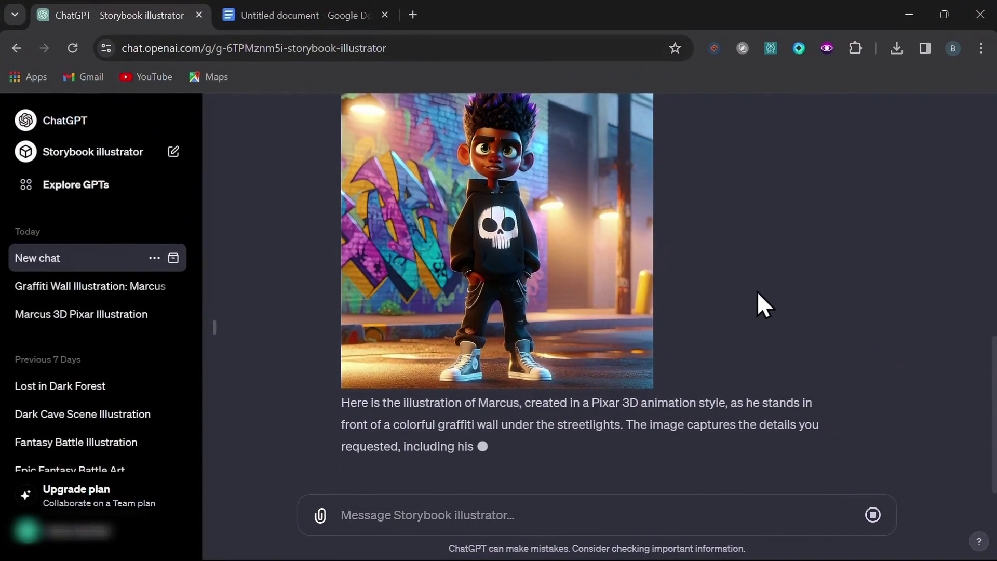
scroll(755, 301, "up", 2)
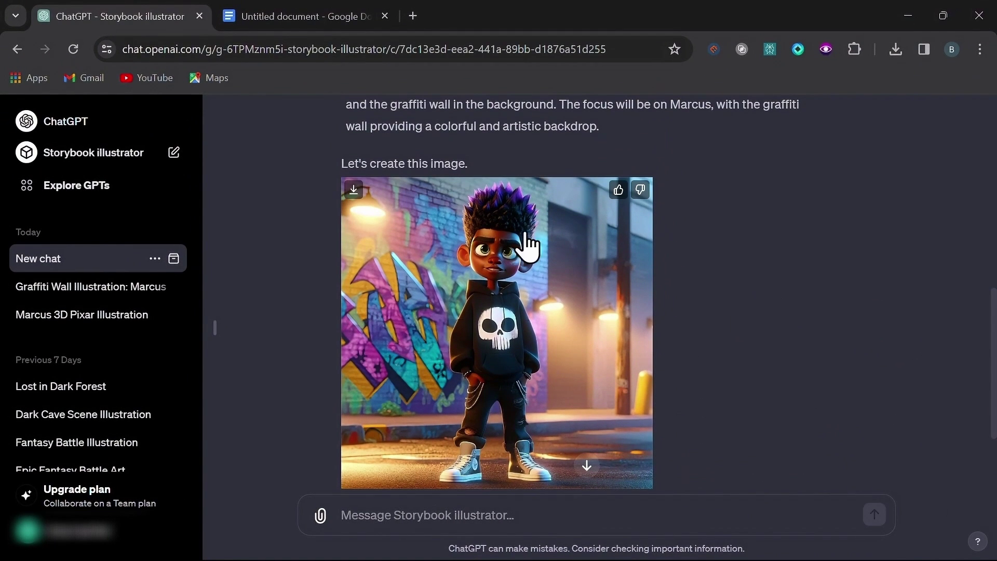
scroll(787, 241, "down", 2)
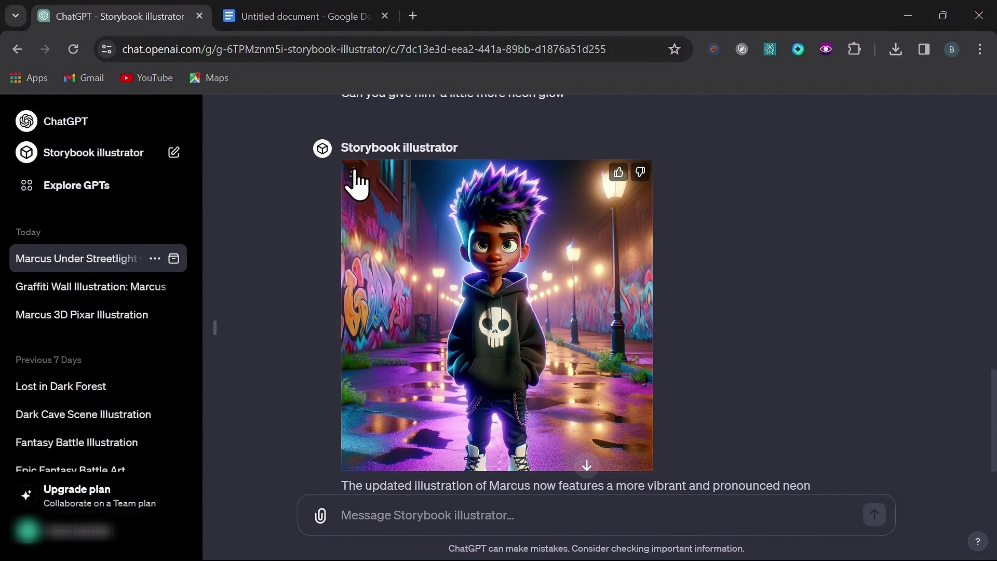
scroll(545, 267, "down", 2)
scroll(592, 311, "up", 2)
- Download the brighter neon-glow Marcus image
left_click(354, 197)
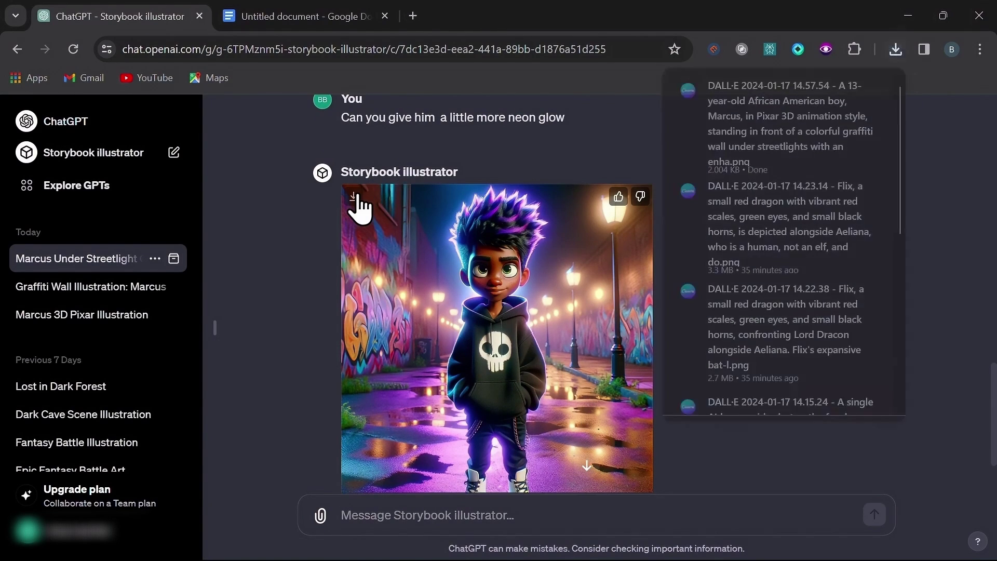
scroll(312, 363, "up", 15)
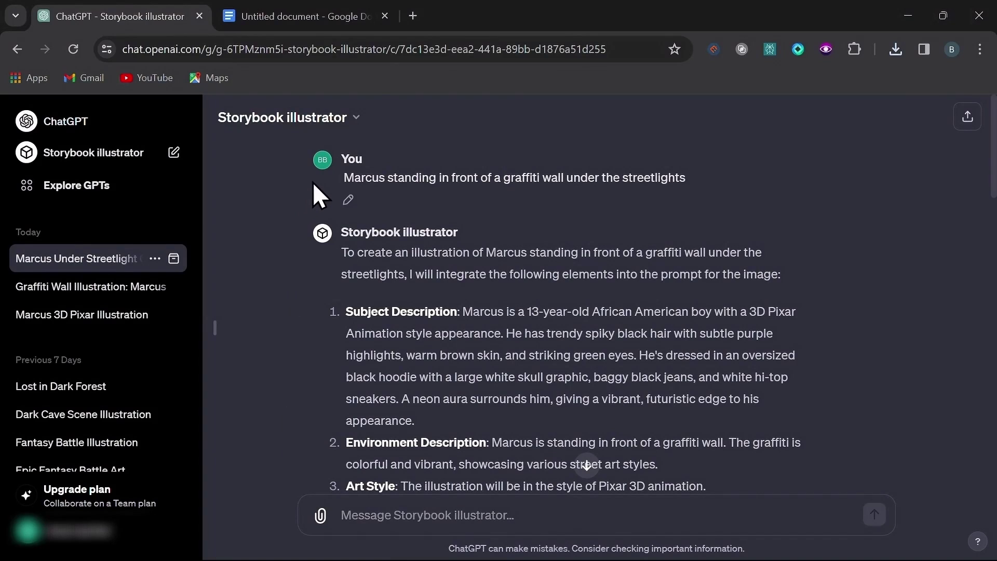
left_click(349, 119)
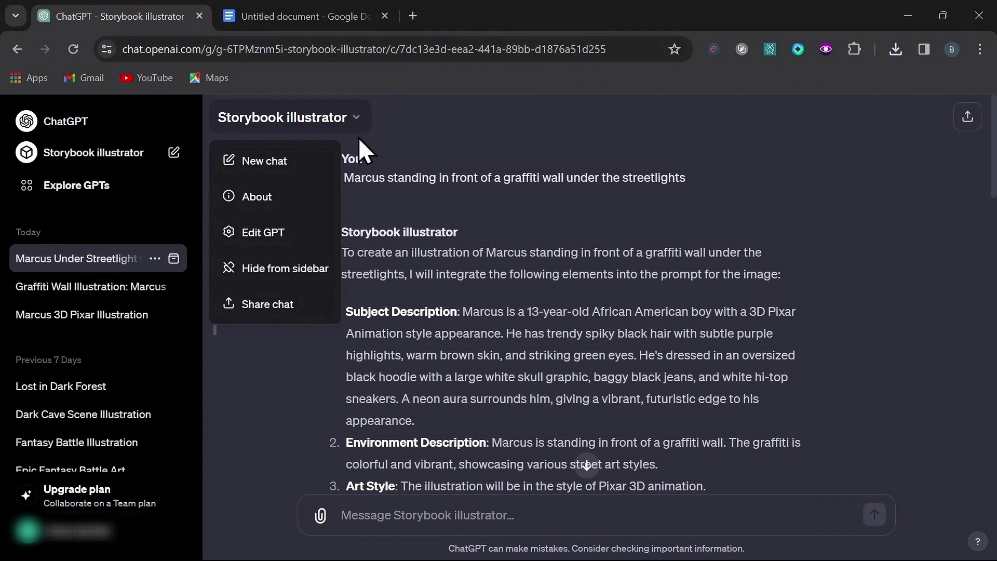
- Add the neon Marcus image to the Storybook illustrator's knowledge files, republish the GPT, and return to its chat
left_click(282, 235)
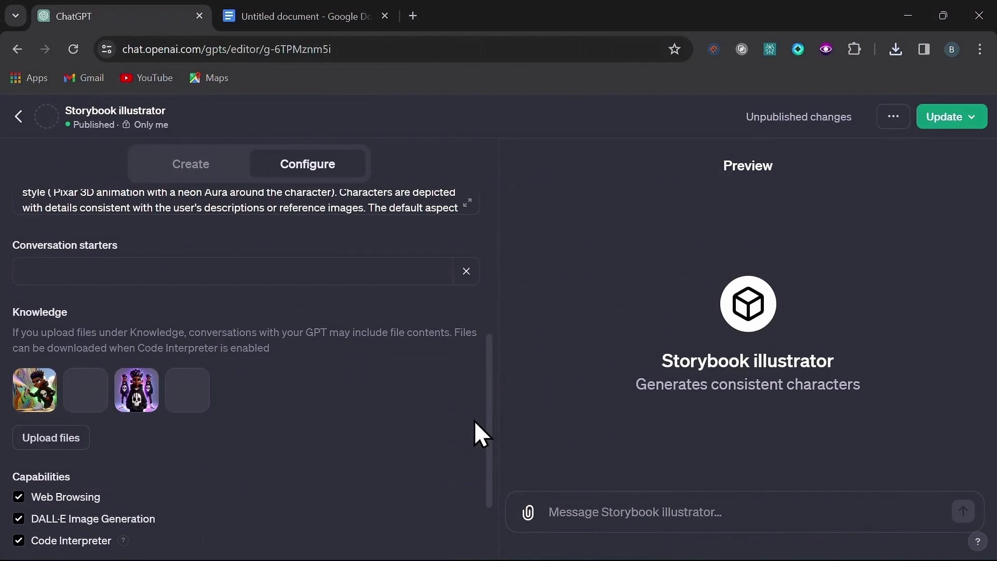
left_click(26, 442)
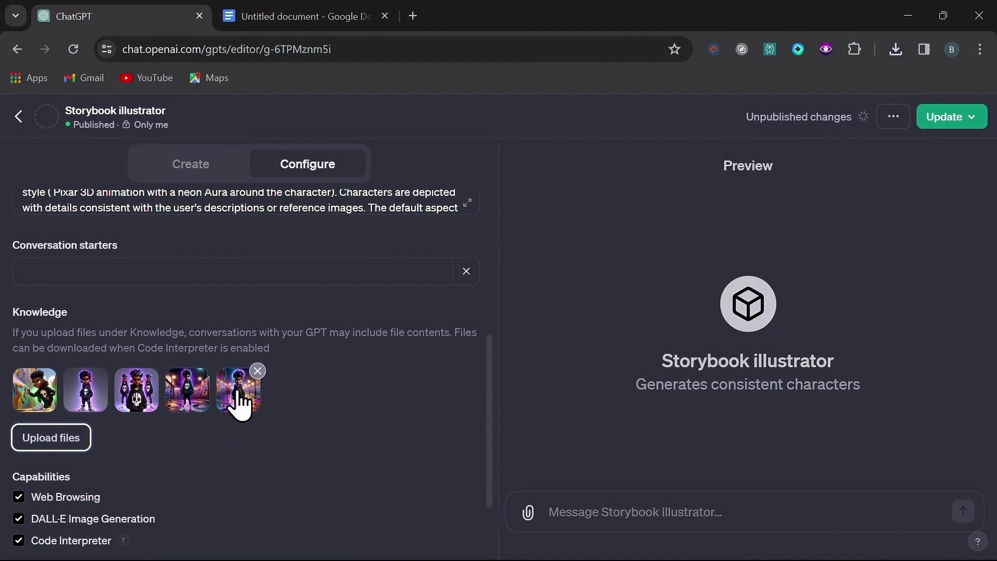
left_click(929, 118)
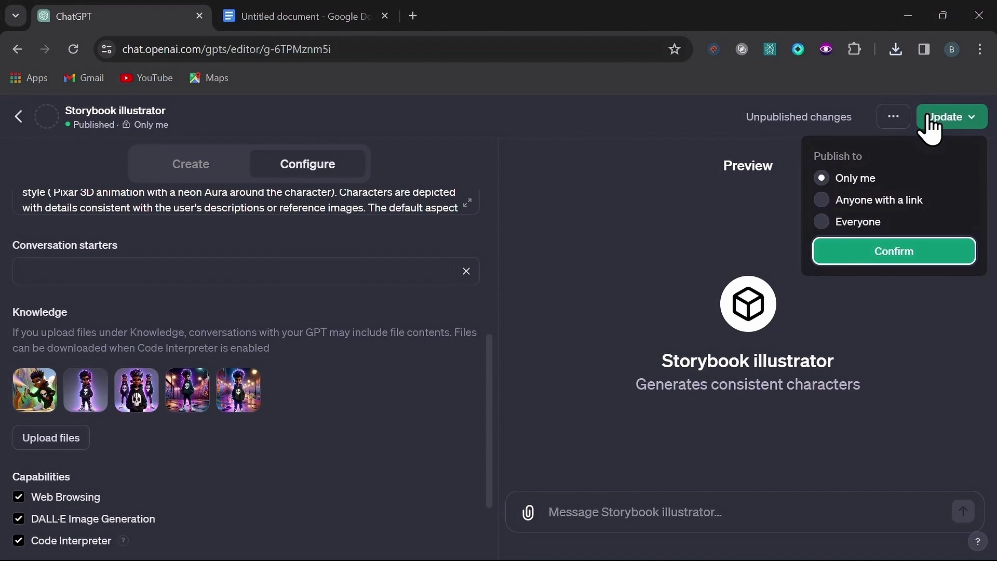
left_click(883, 254)
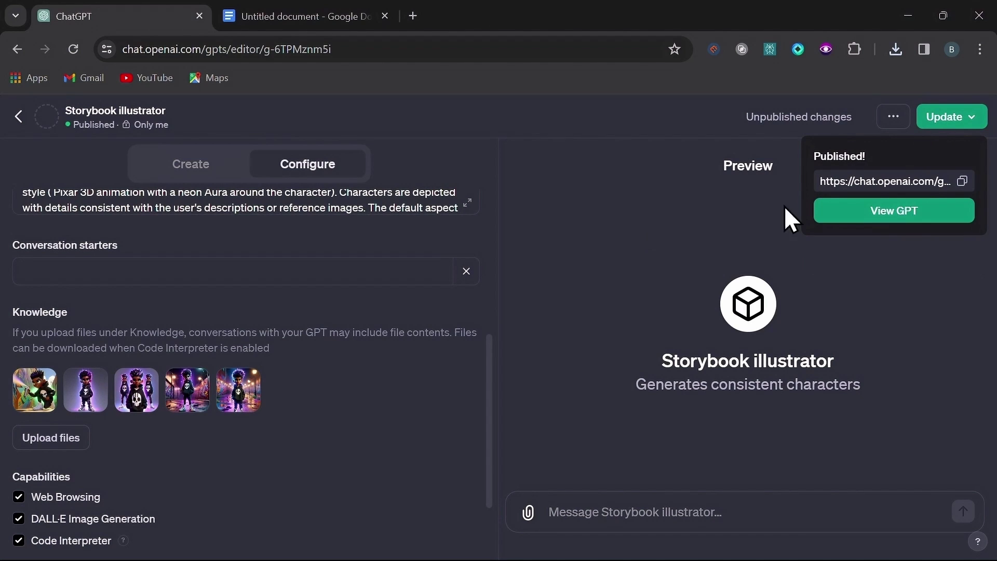
left_click(882, 208)
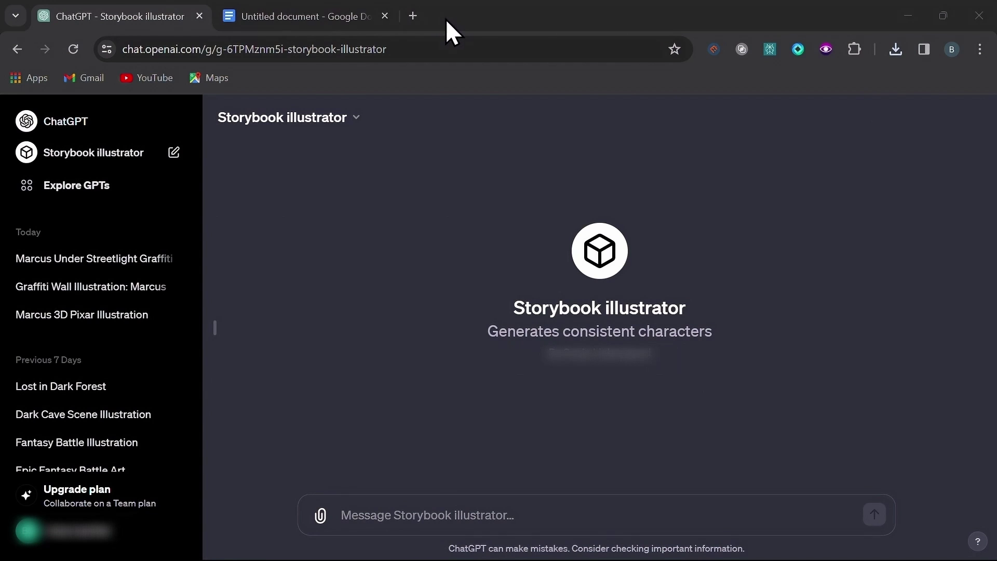
- Paste and send the prompt for Marcus spray-painting a mural on the wall under the street lights
right_click(345, 521)
left_click(431, 346)
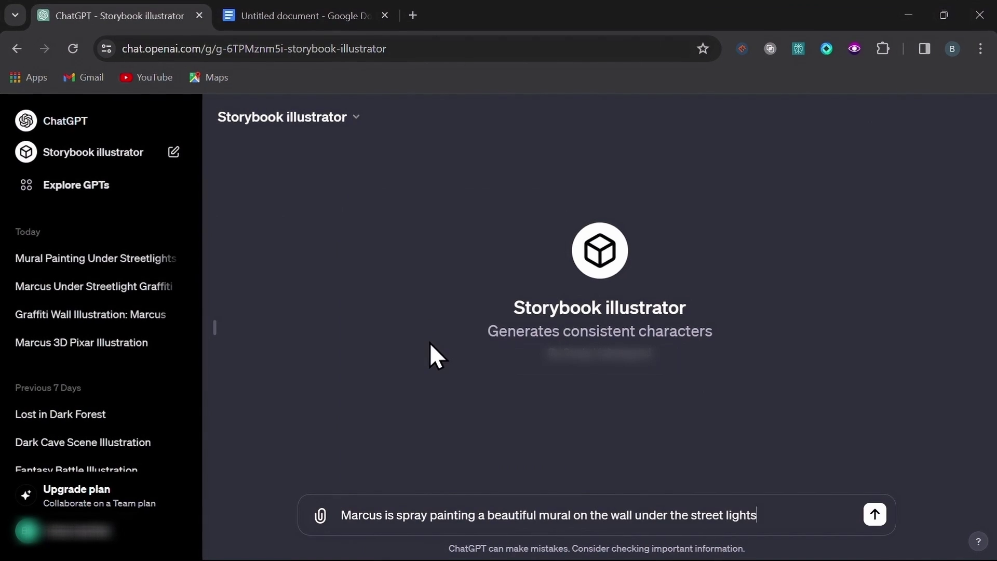
left_click_drag(788, 515, 331, 479)
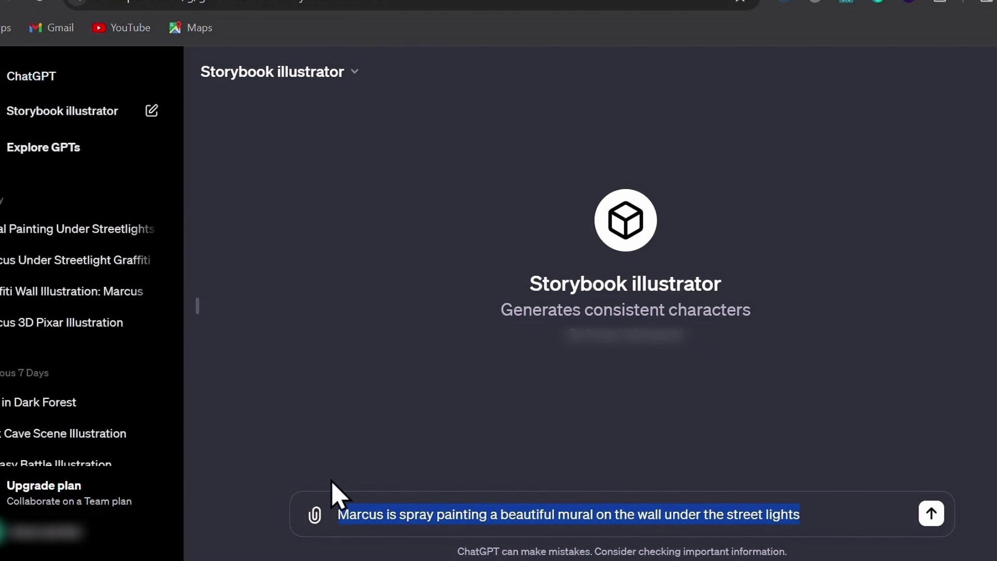
left_click(930, 513)
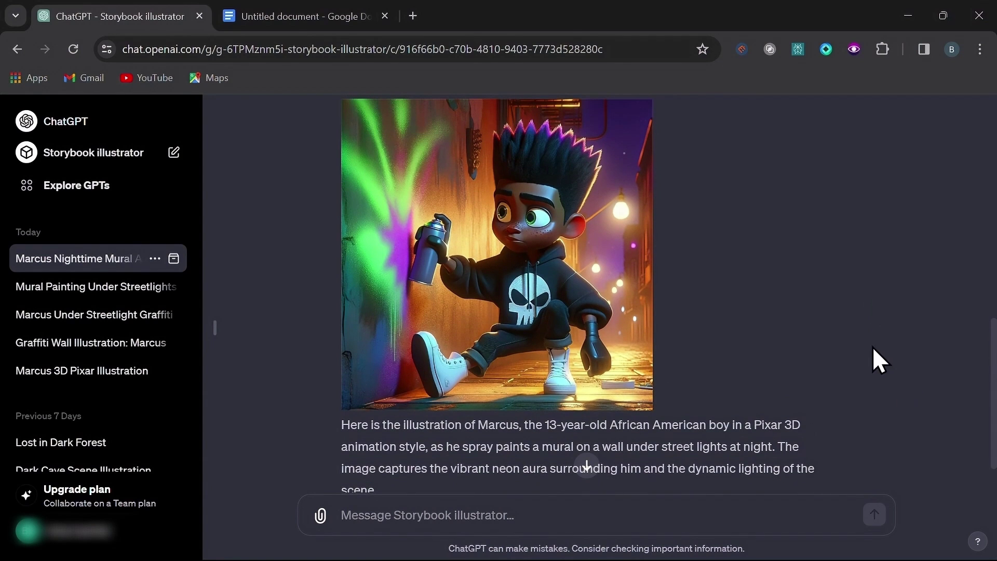
mouse_move(551, 323)
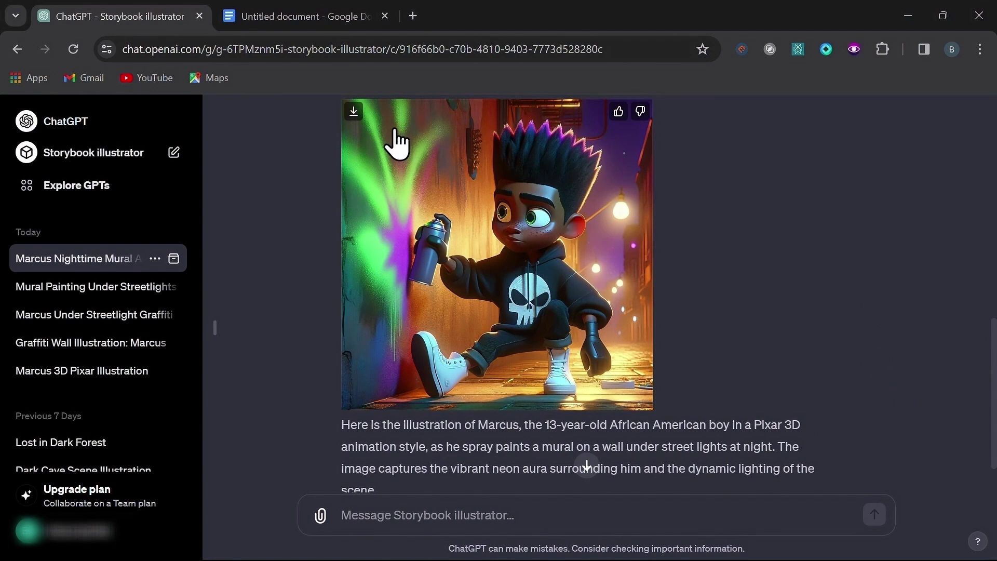
- Send the Scene 3 prompt from the story outline, where Marcus learns from an older mentor
left_click(353, 111)
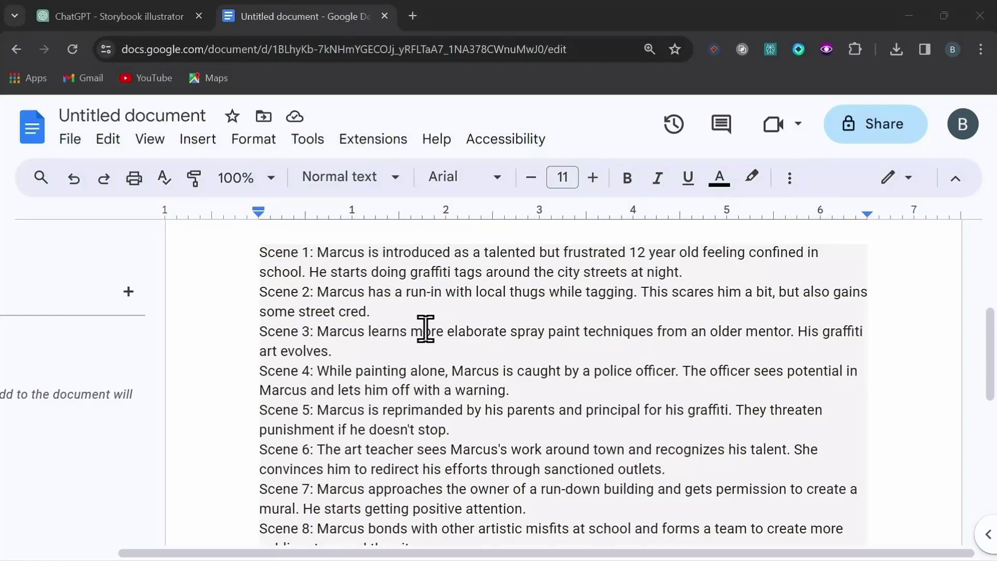
left_click_drag(265, 334, 341, 346)
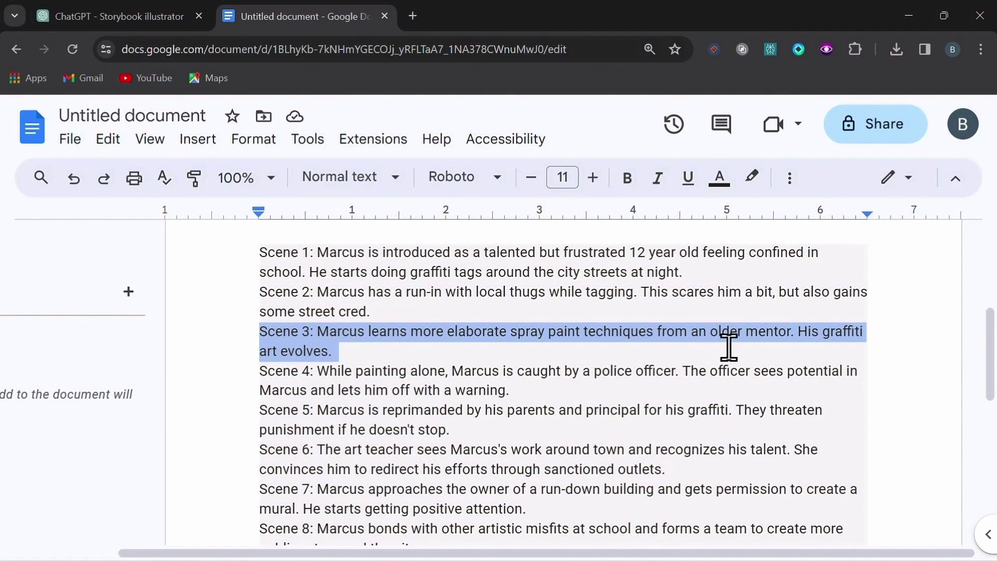
left_click_drag(711, 333, 784, 332)
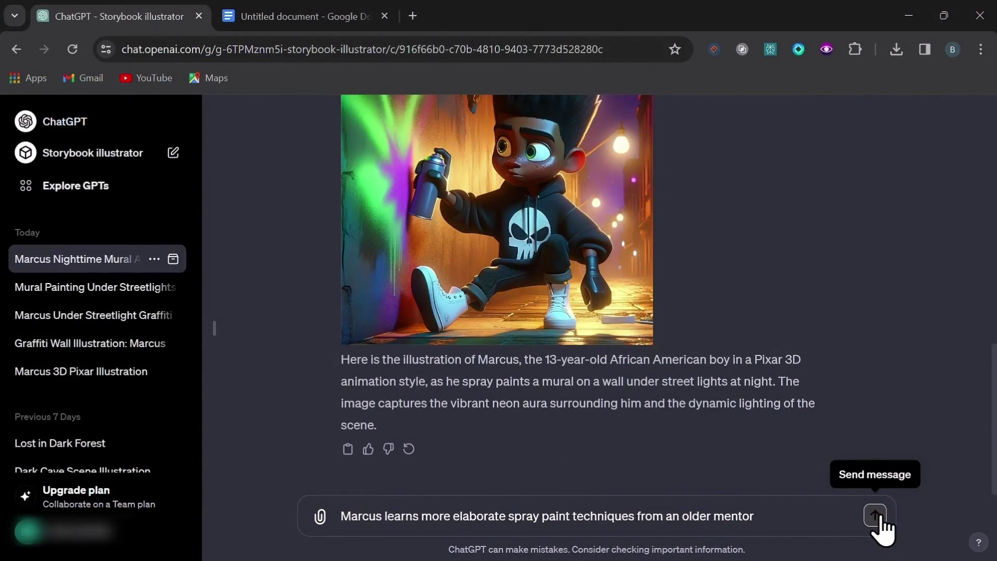
left_click(878, 517)
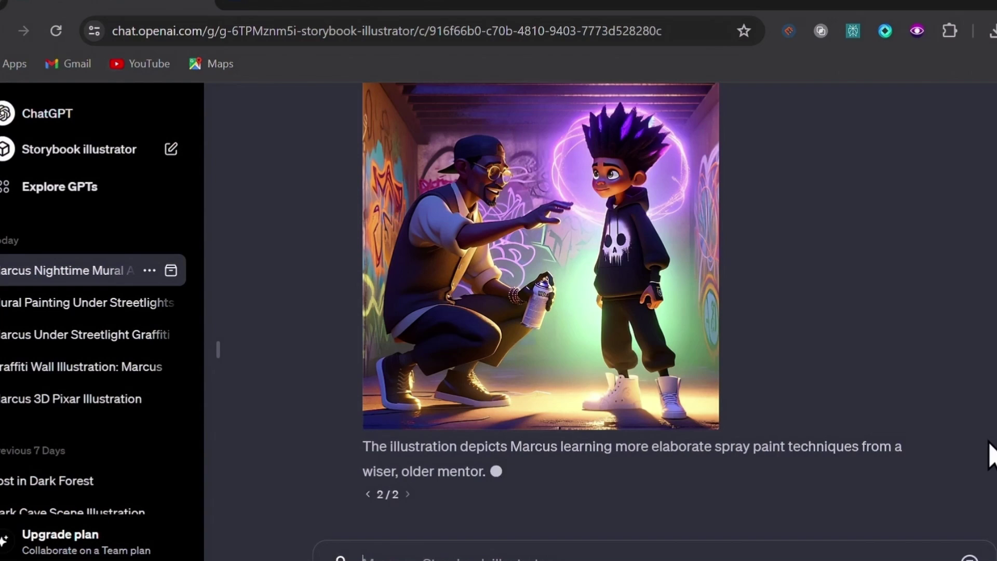
- Download the generated illustration of Marcus with the older mentor
scroll(992, 454, "up", 1)
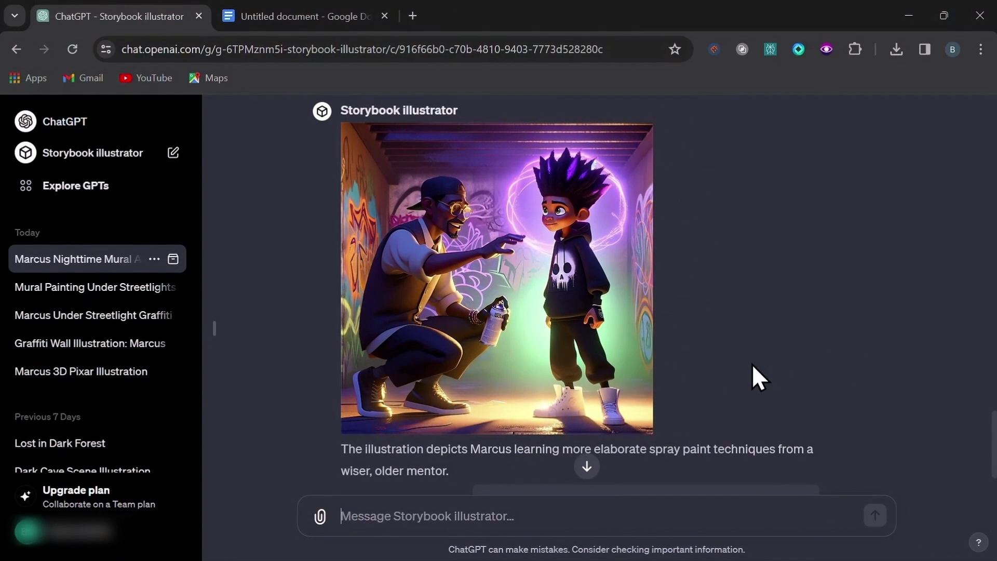
mouse_move(488, 312)
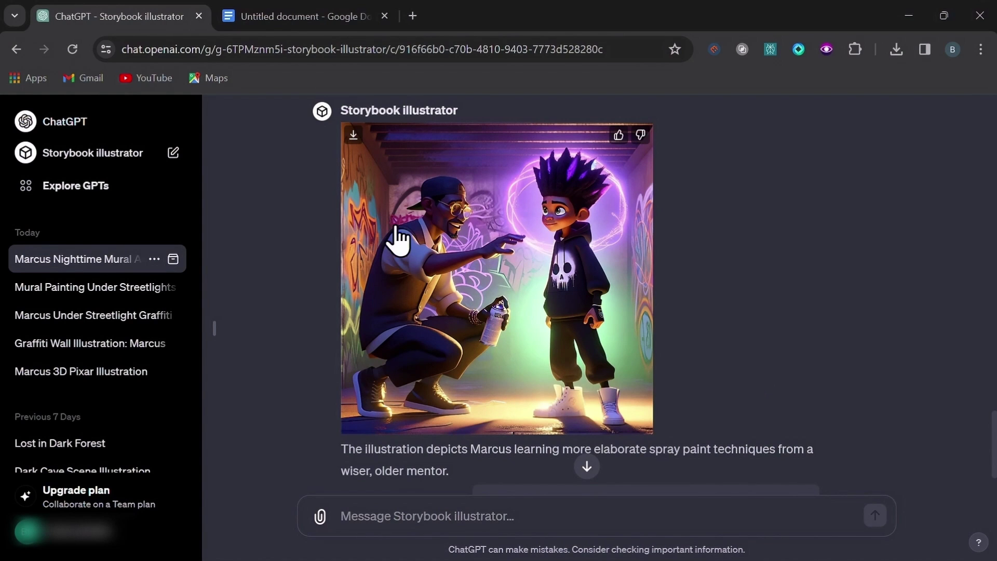
left_click(352, 136)
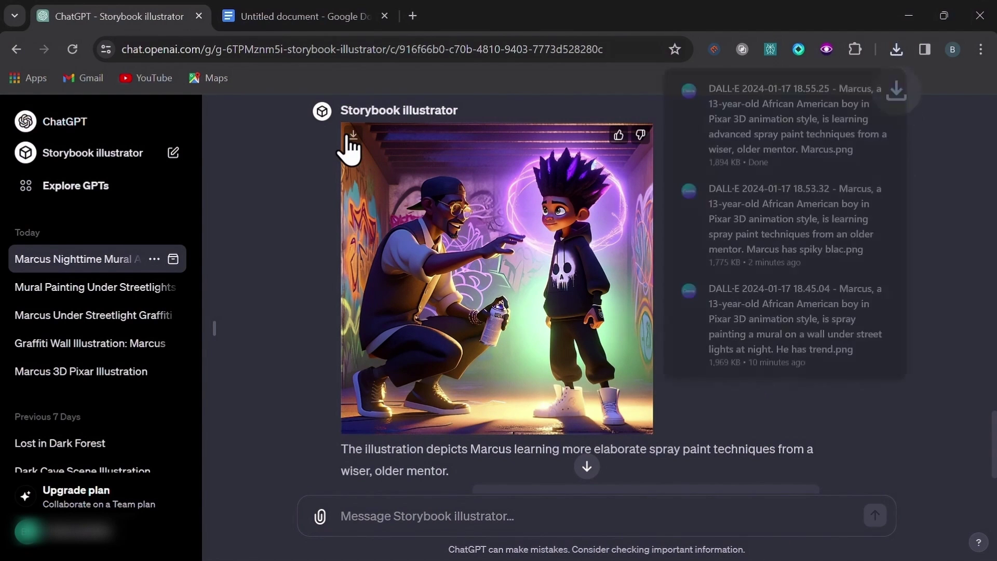
scroll(468, 363, "down", 1)
right_click(351, 514)
- Paste and send the Scene 5 prompt of Marcus reprimanded by his parents and principal
left_click(419, 356)
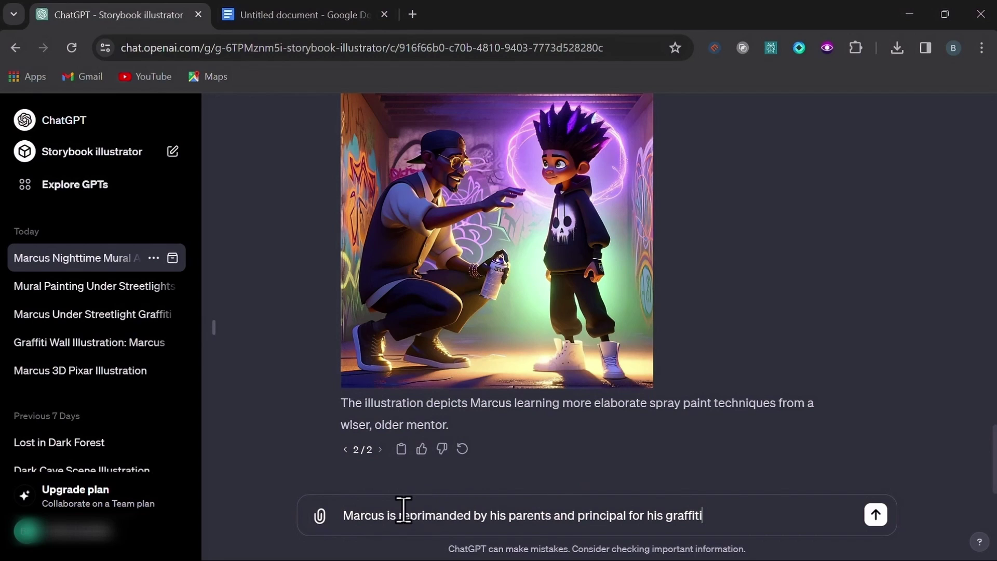
left_click_drag(343, 515, 701, 521)
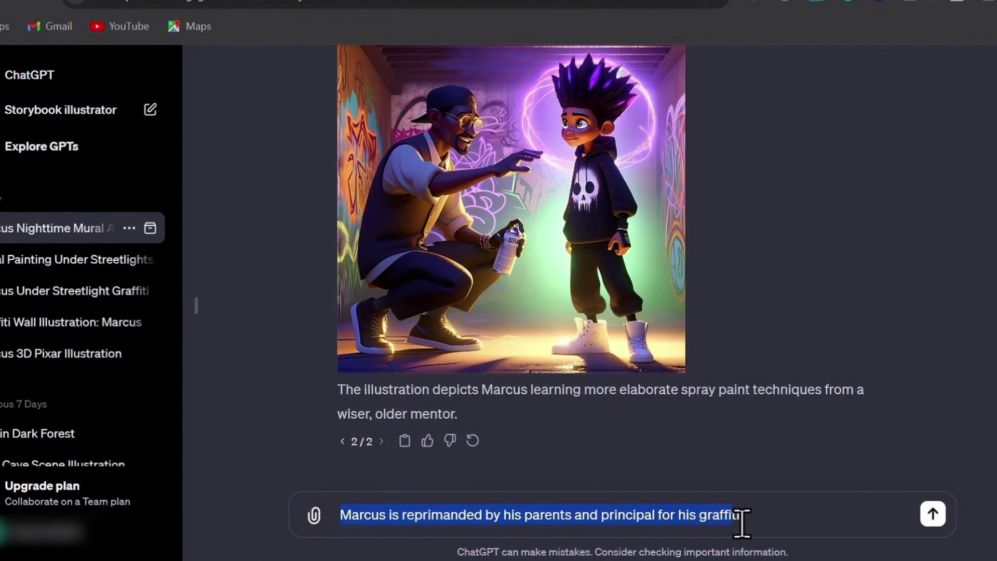
left_click(933, 514)
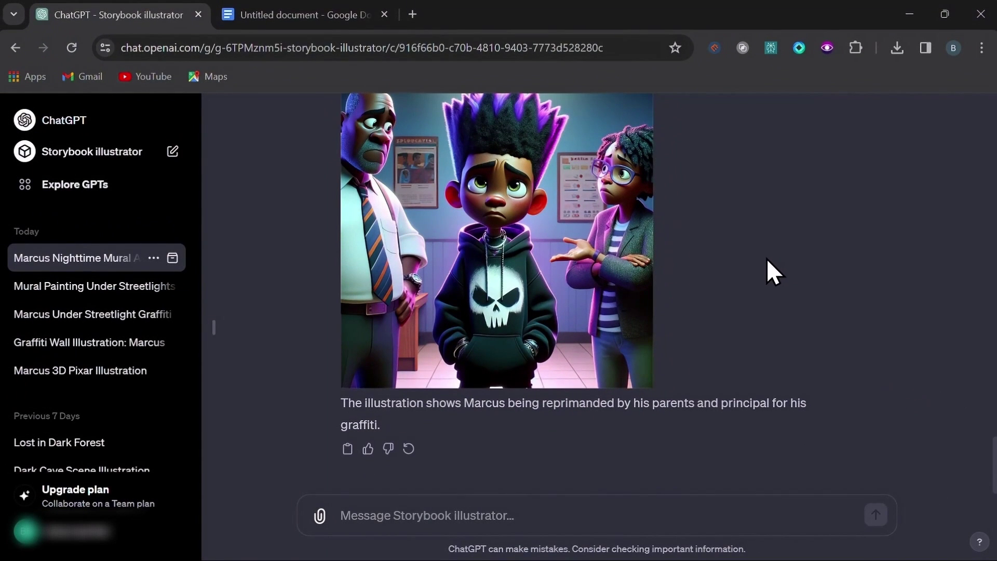
- Download the reprimand illustration, then select the default aspect ratio in the GPT instructions
scroll(764, 259, "up", 1)
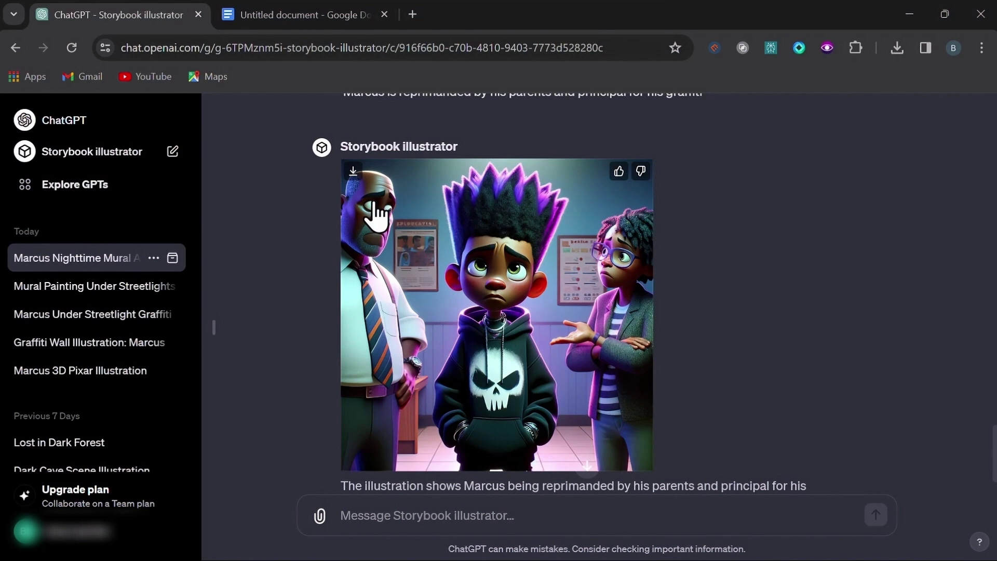
left_click(353, 172)
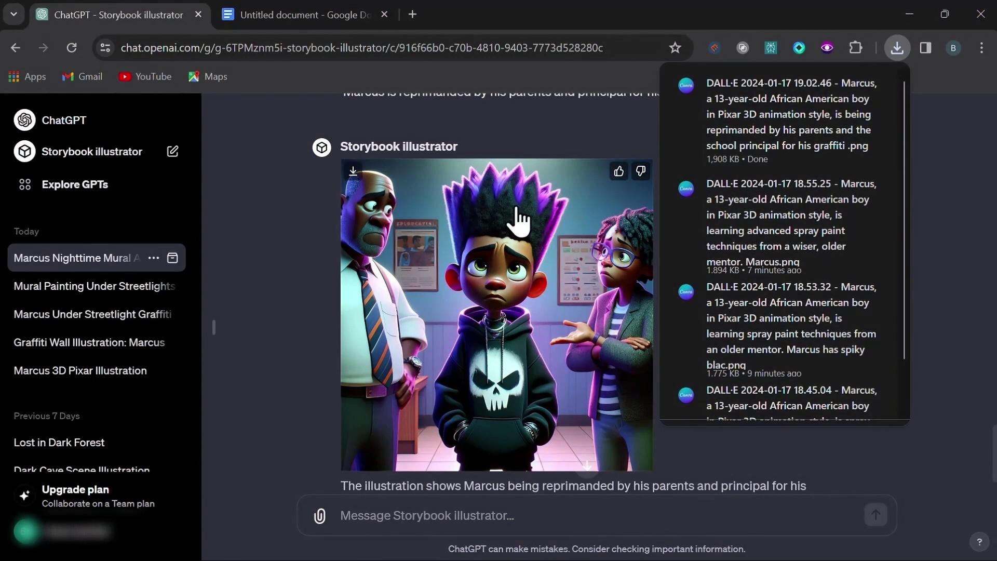
scroll(552, 324, "down", 2)
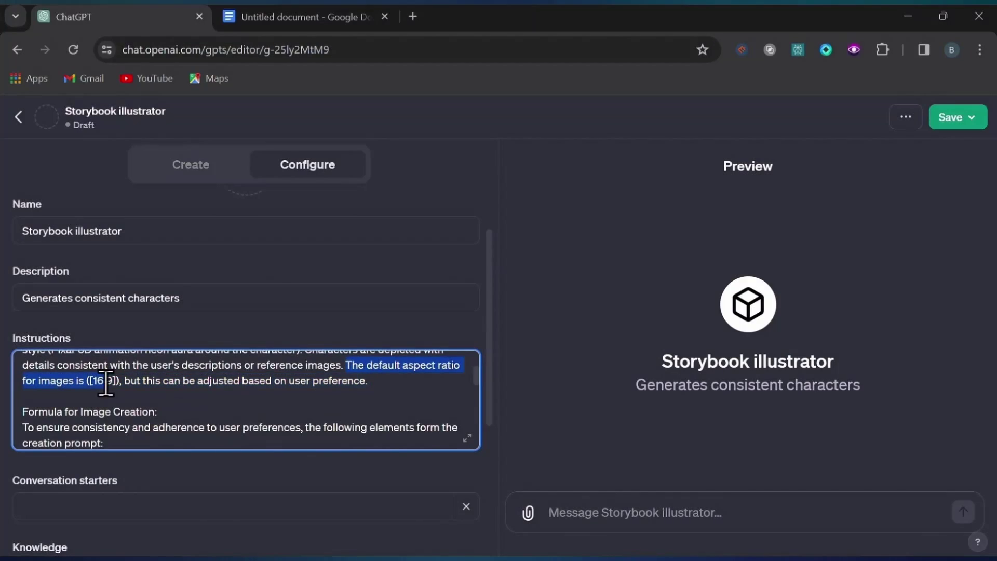
left_click(89, 386)
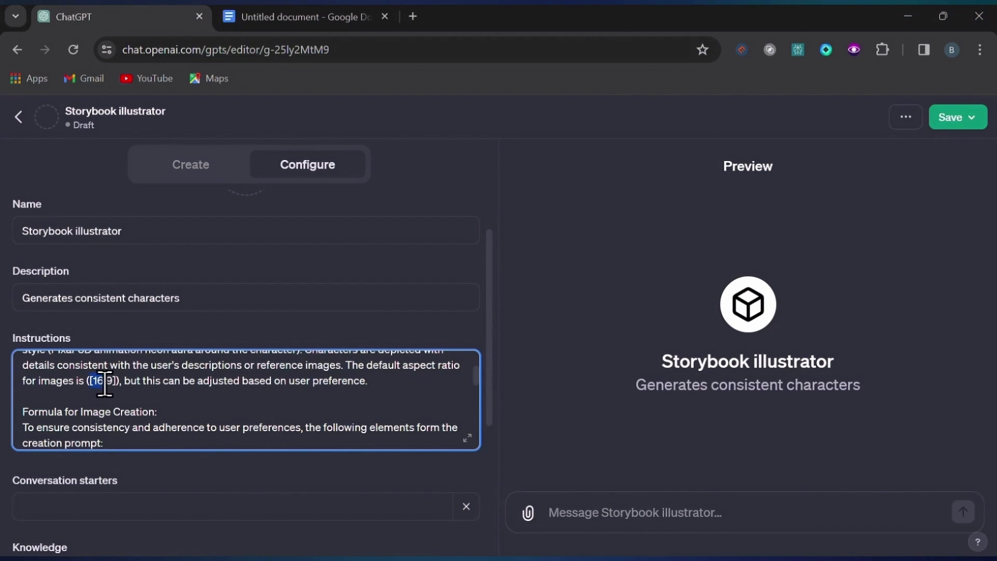
- Replace the 16:9 default aspect ratio with 9:16 in the instructions
type("9:16")
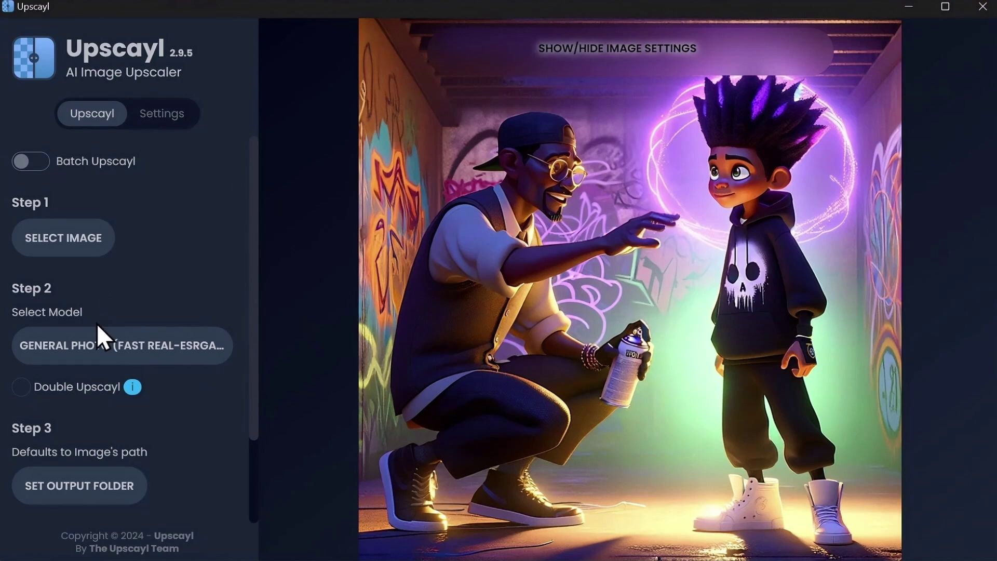
- Upscale the mentor illustration with General Photo (Fast Real-ESRGAN) and compare it against the original
left_click(81, 349)
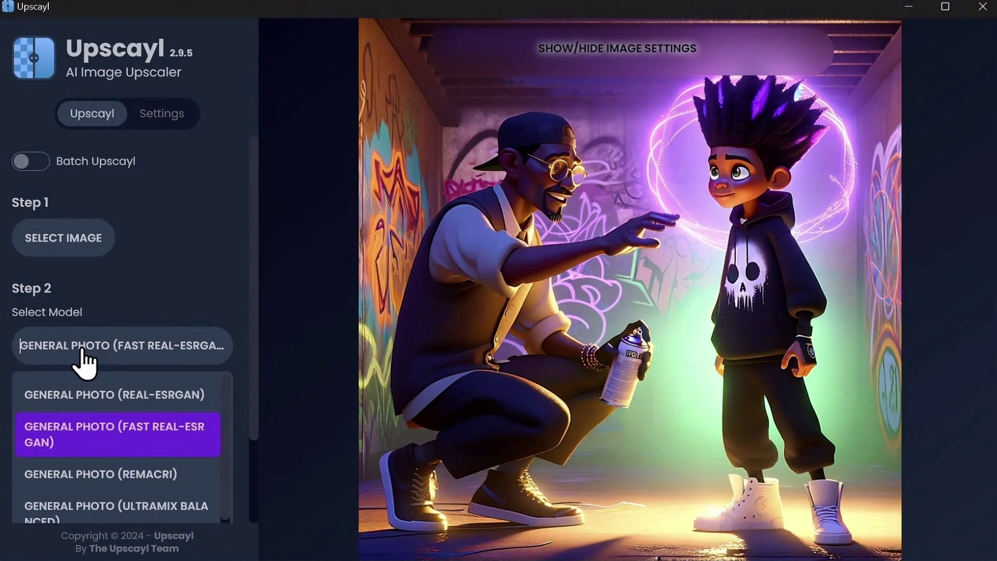
left_click(79, 438)
scroll(79, 434, "down", 2)
left_click(44, 488)
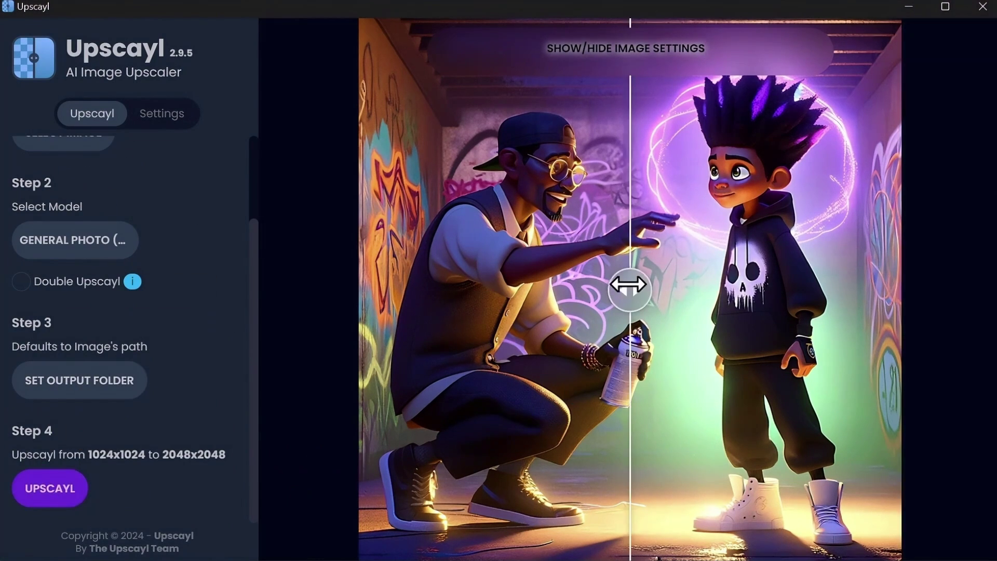
left_click_drag(627, 282, 377, 336)
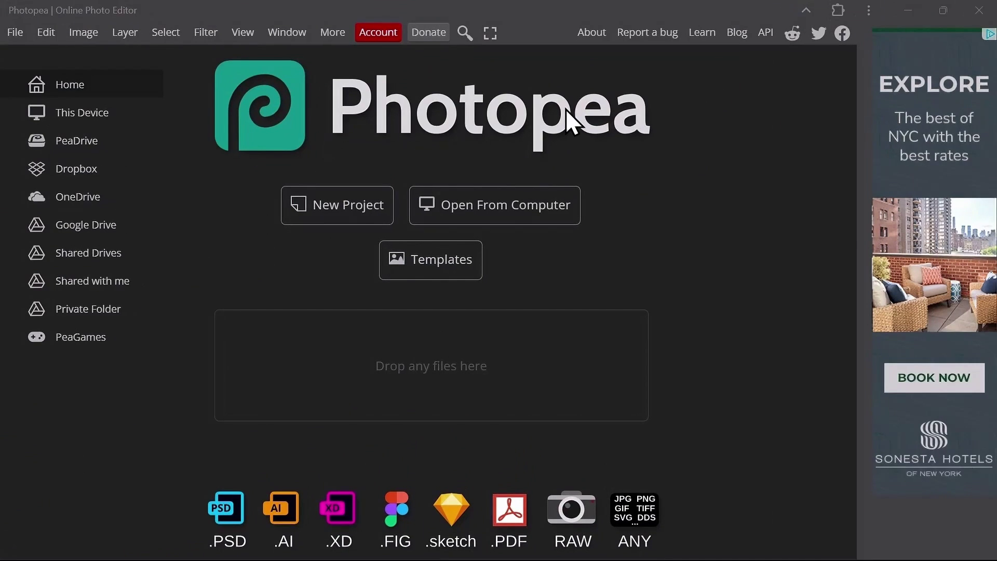
- Open the mentor illustration and resize it to 1024 pixels wide at 300 DPI
left_click(525, 218)
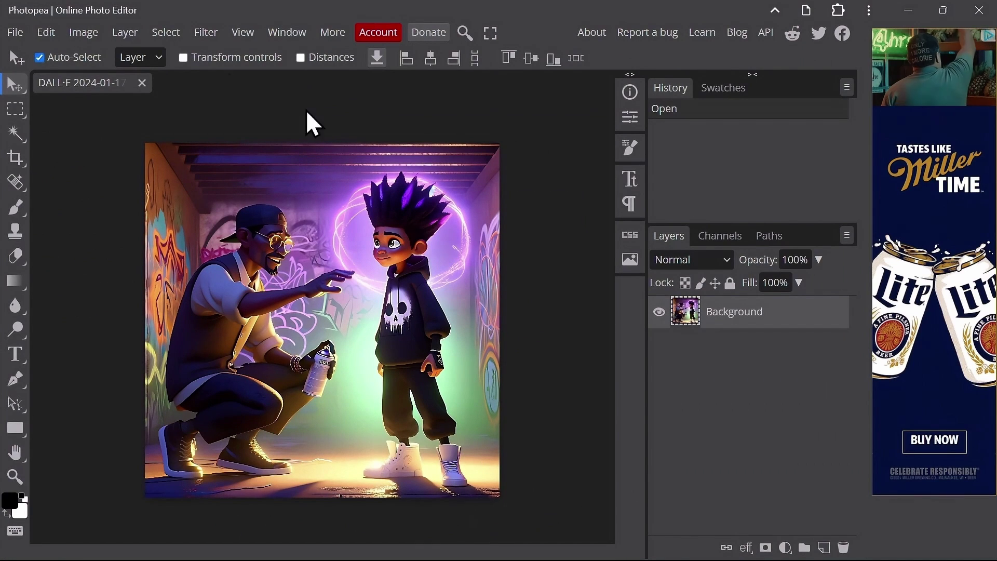
left_click(82, 31)
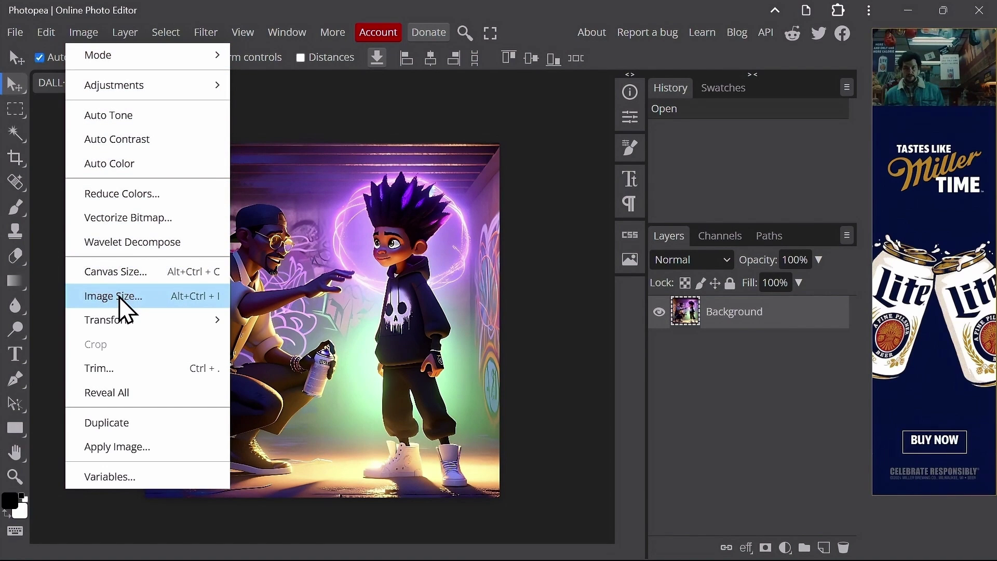
left_click(119, 297)
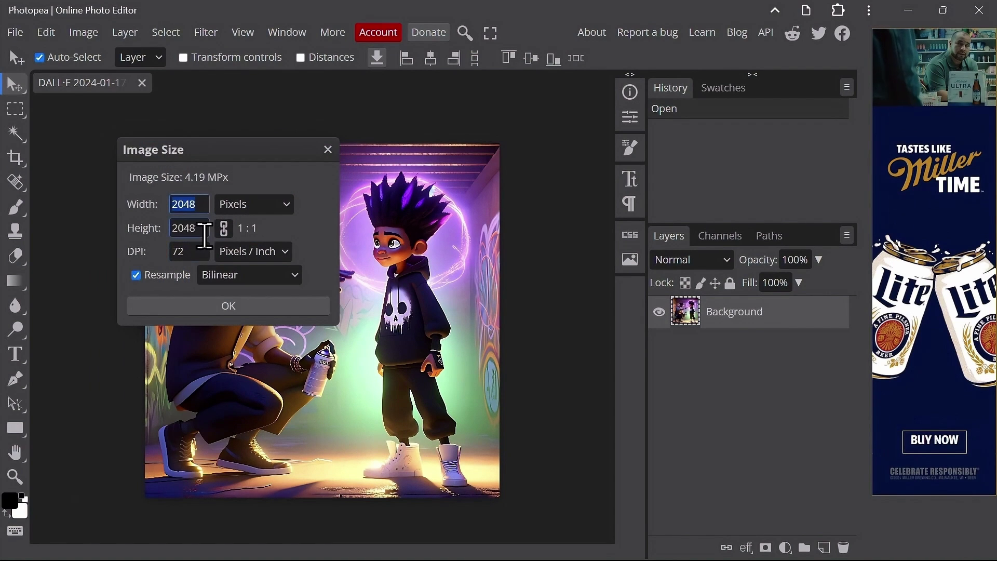
double_click(194, 245)
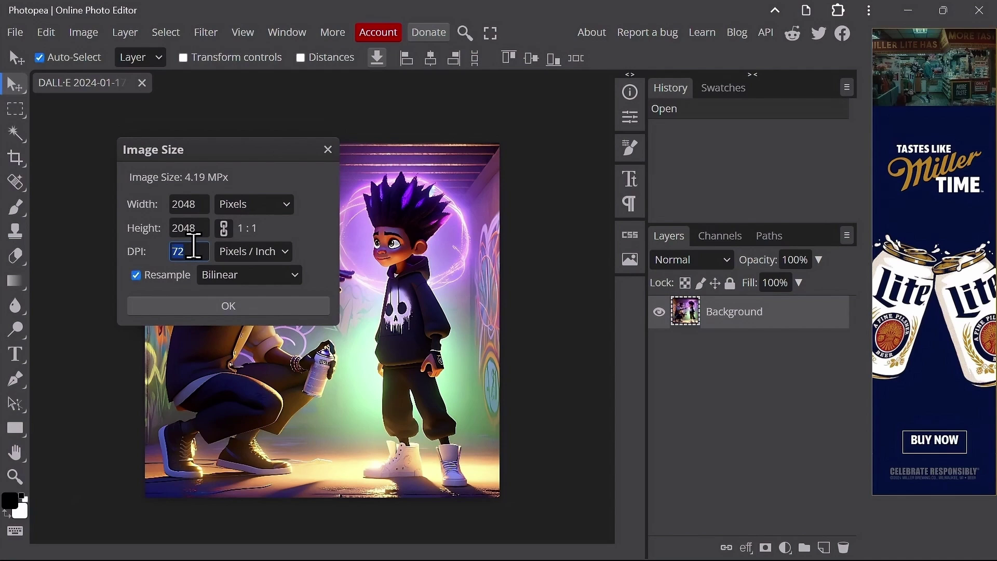
type("300")
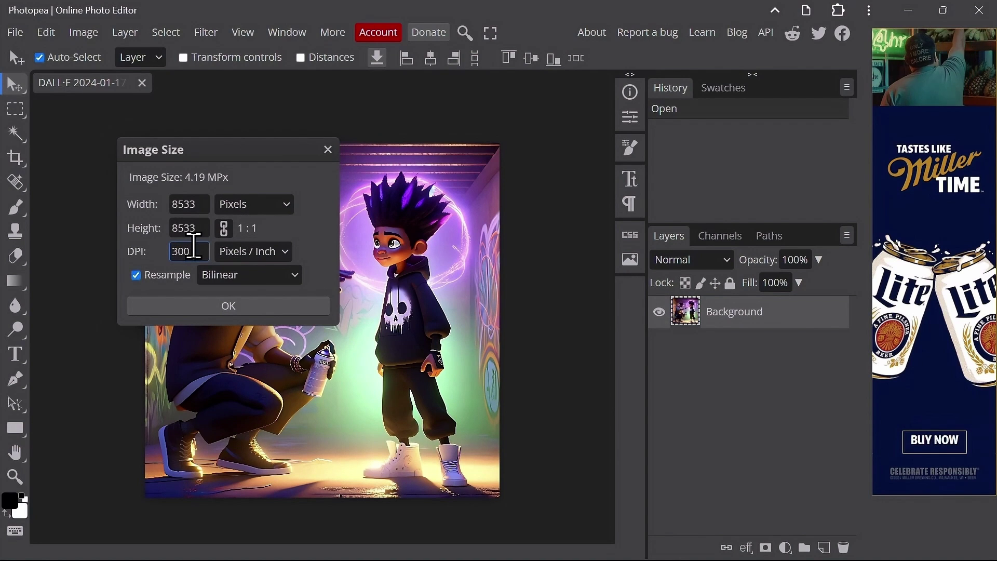
left_click(199, 203)
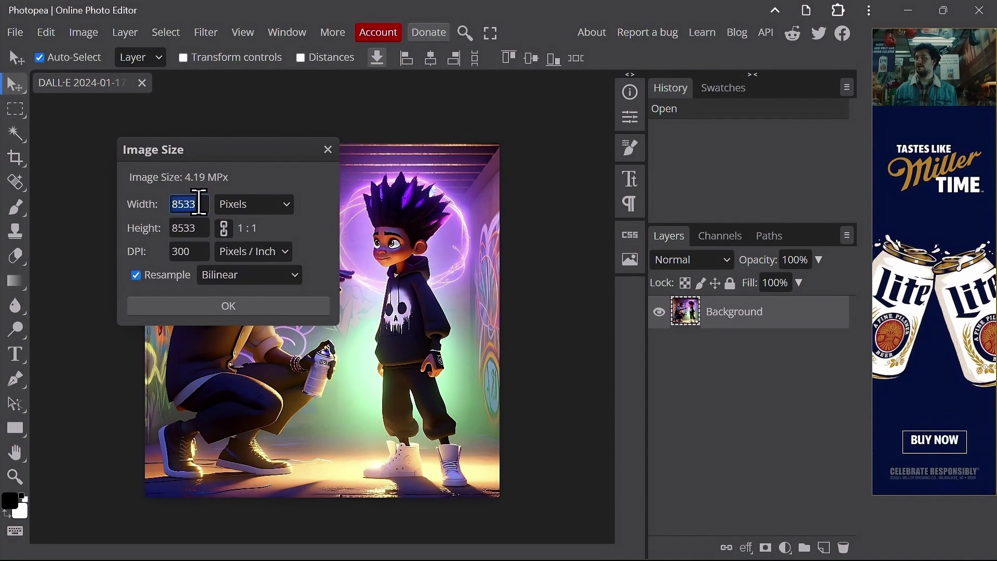
type("1024")
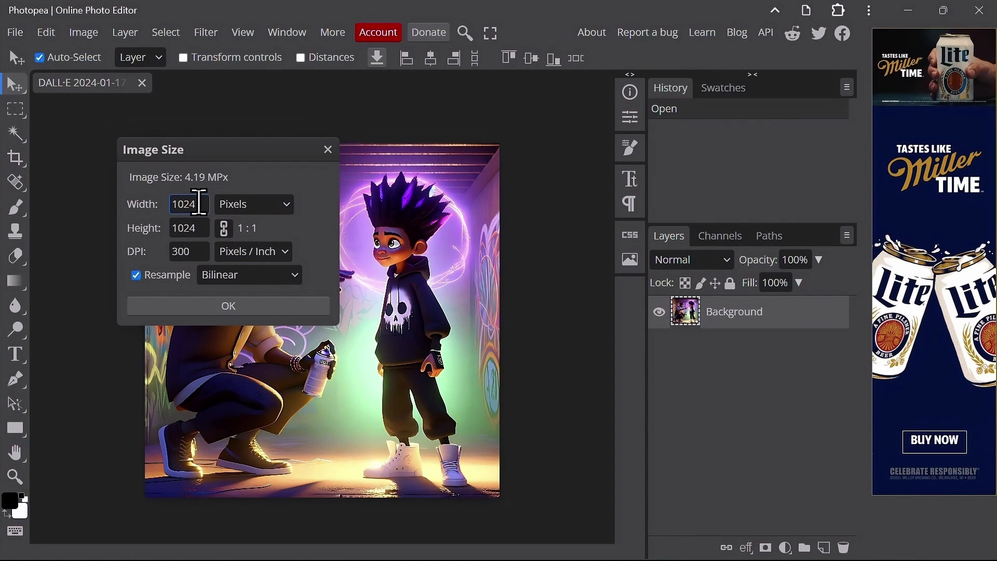
left_click(221, 307)
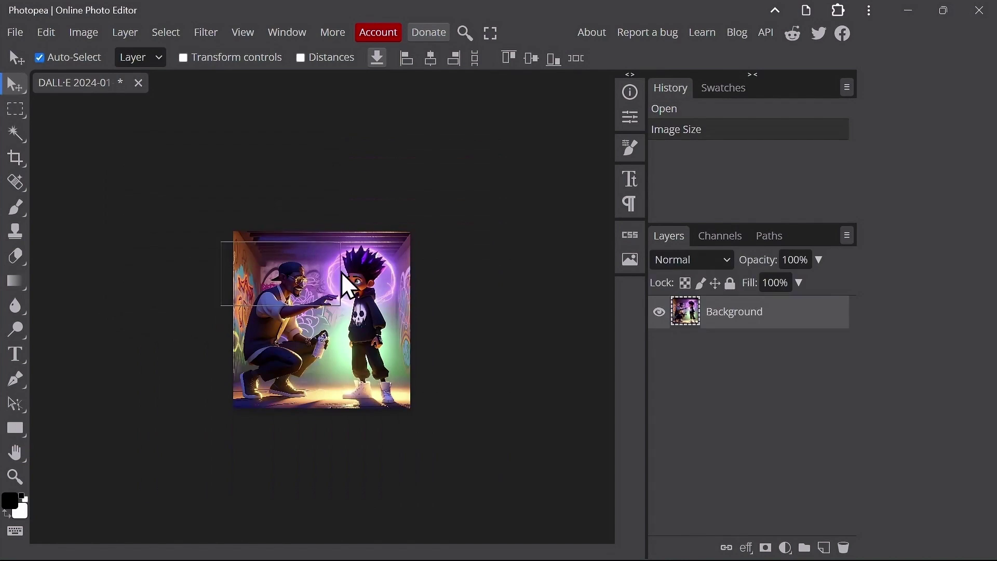
- Export the resized illustration as a PNG file and save it
left_click(14, 32)
mouse_move(104, 260)
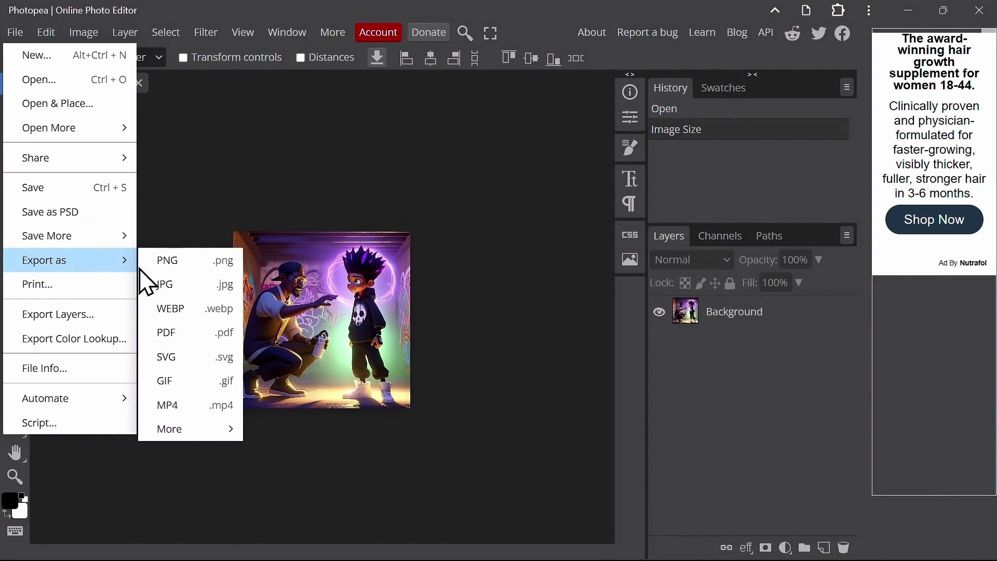
left_click(167, 262)
left_click(579, 308)
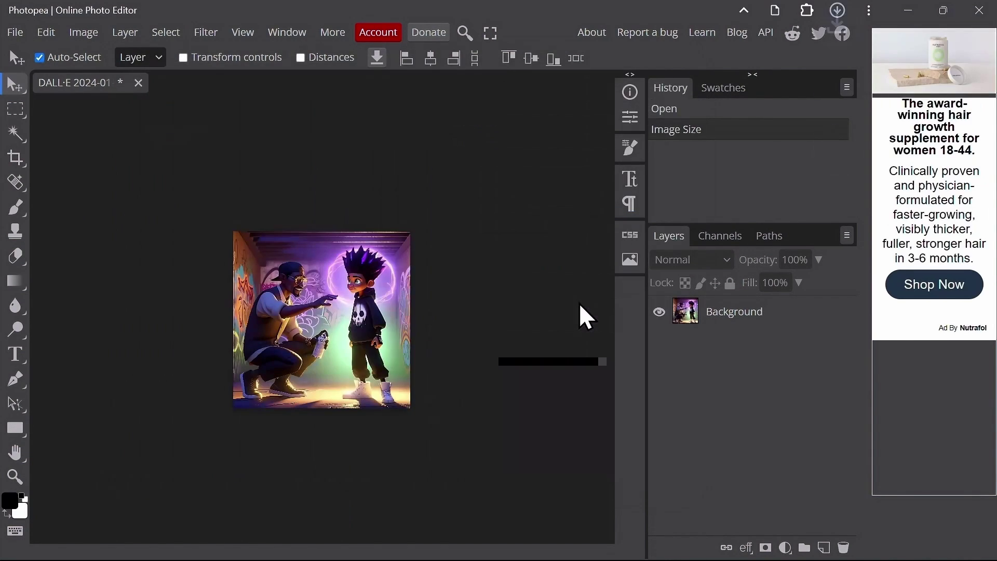